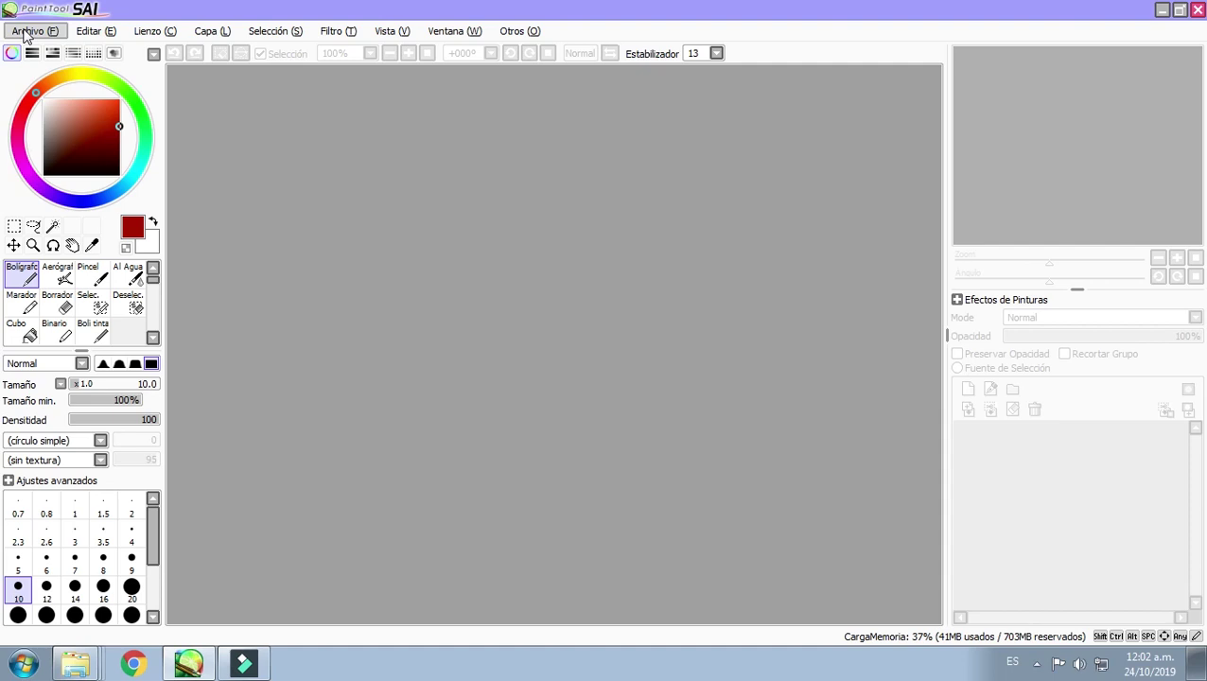
Step: Bring up the Abrir file browser from the Archivo menu
{"action": "left_click", "coordinate": [26, 32]}
{"action": "left_click", "coordinate": [28, 33]}
{"action": "left_click", "coordinate": [31, 32]}
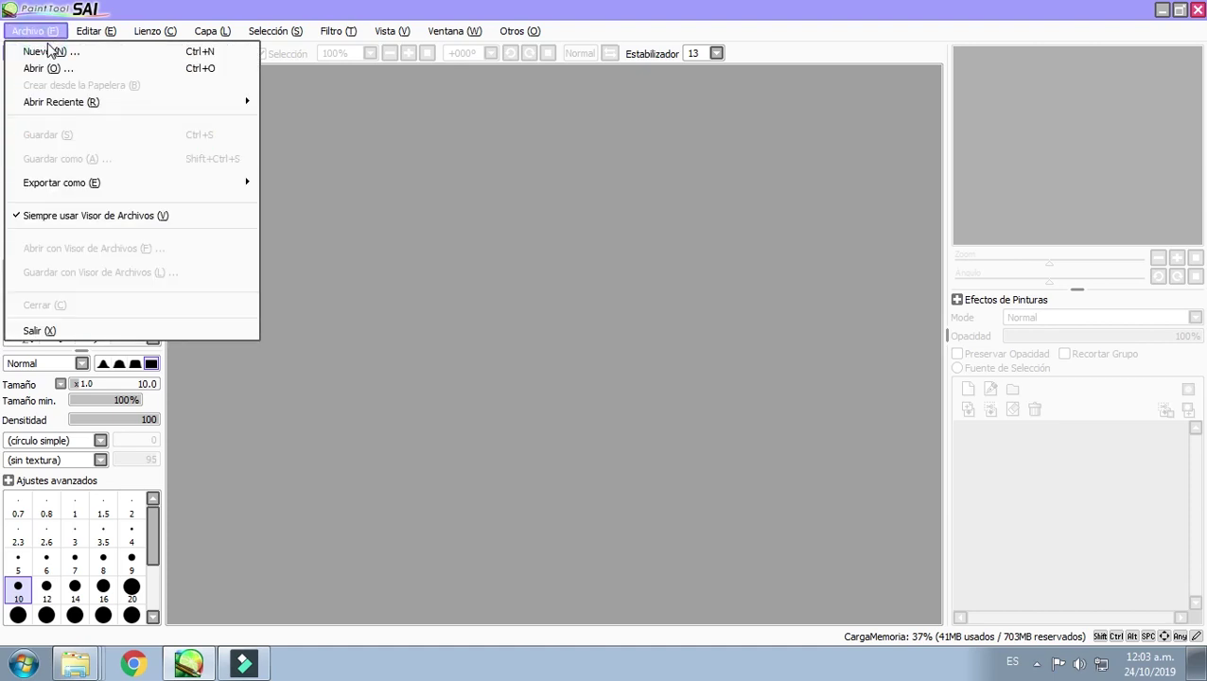
{"action": "left_click", "coordinate": [45, 68]}
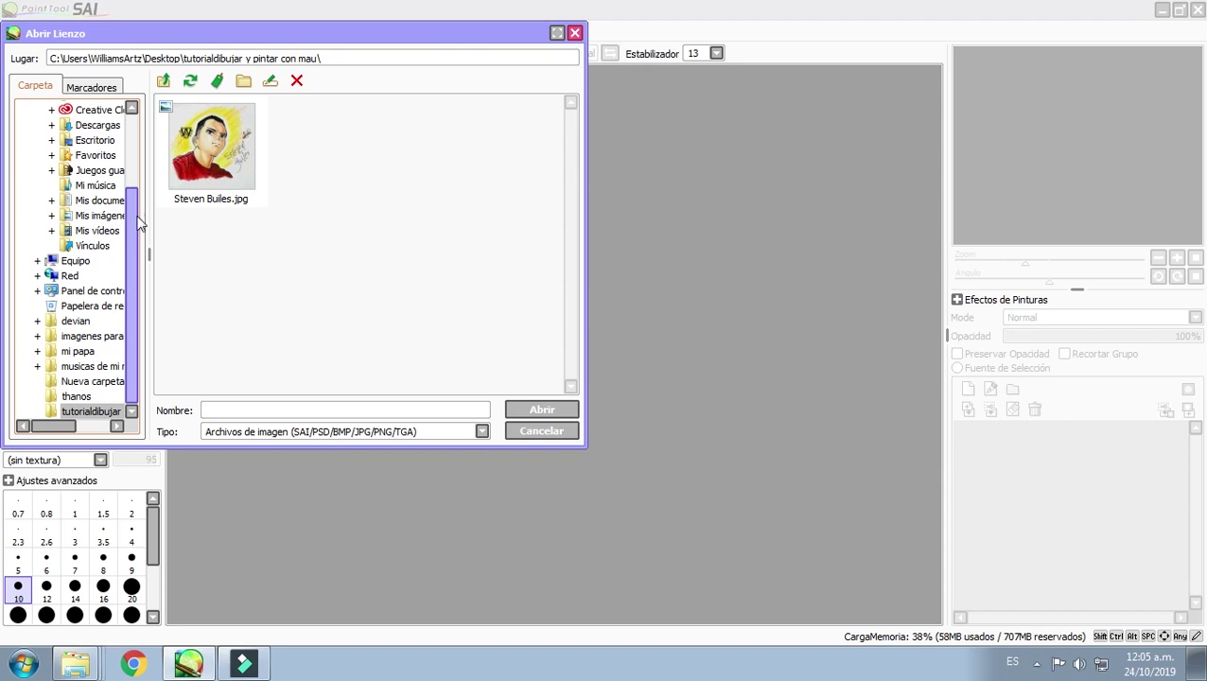
{"action": "left_click_drag", "start_coordinate": [135, 222], "coordinate": [147, 163]}
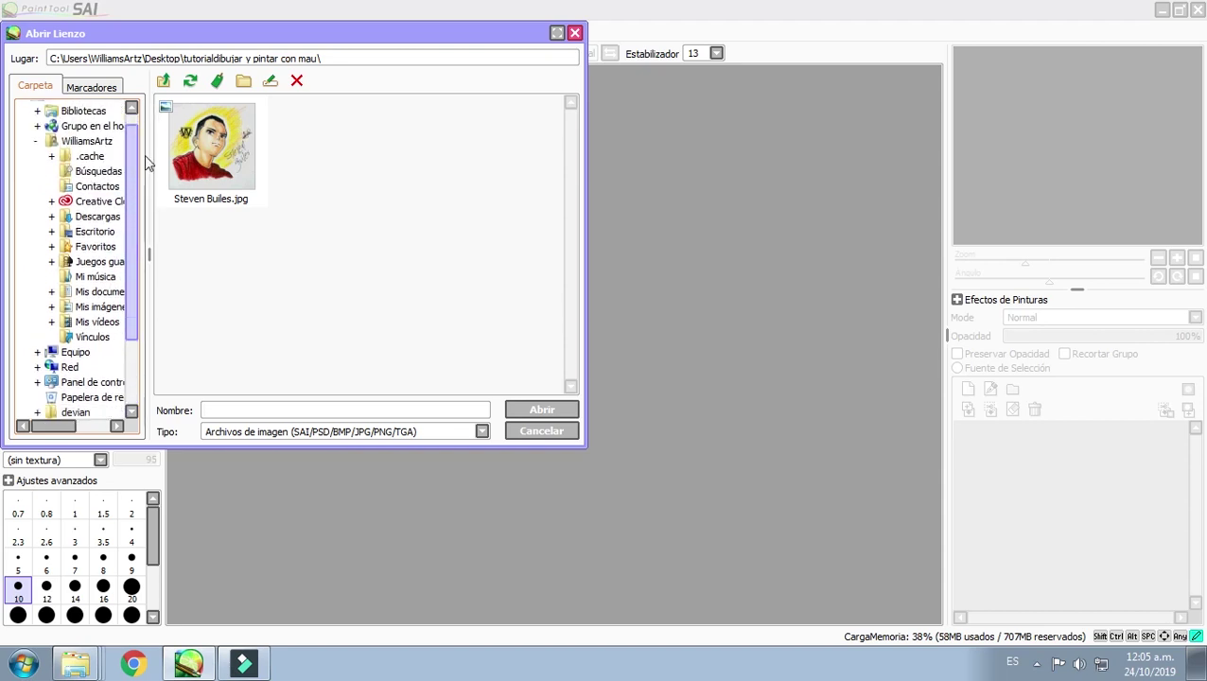
{"action": "scroll", "coordinate": [121, 129], "scroll_direction": "up", "scroll_amount": 1}
Step: Open the scanned portrait JPG from Desktop > tutorialdibujar y pintar con mau
{"action": "left_click", "coordinate": [75, 123]}
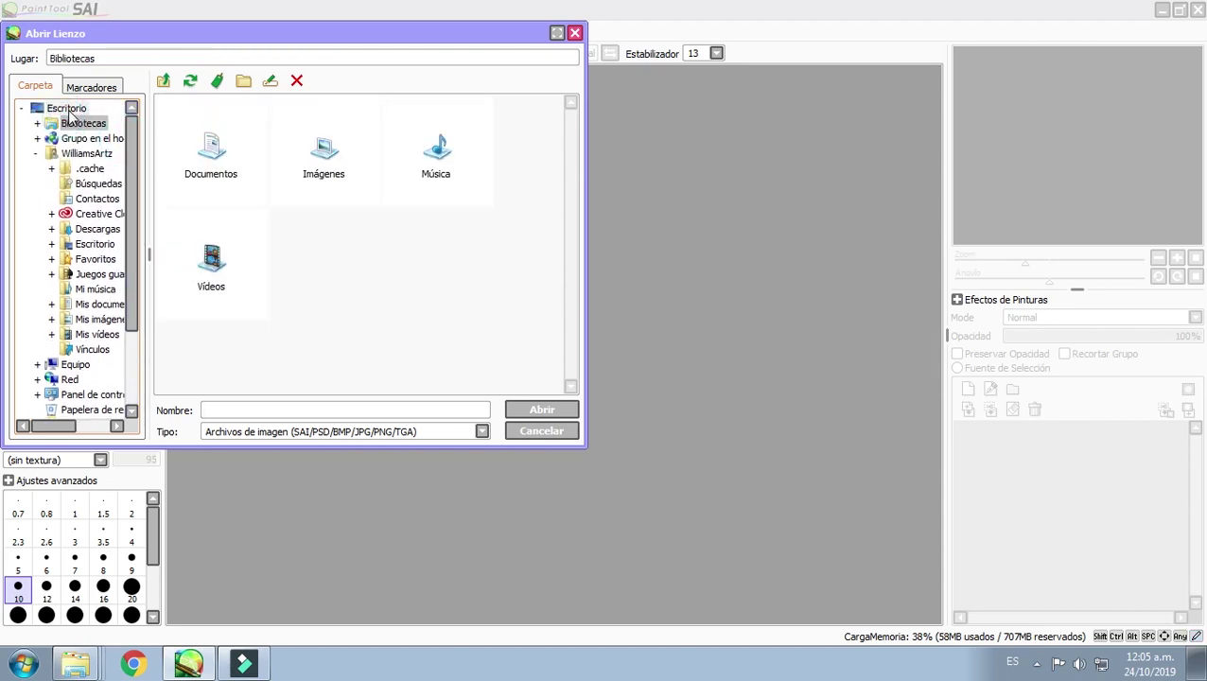
{"action": "left_click", "coordinate": [68, 109]}
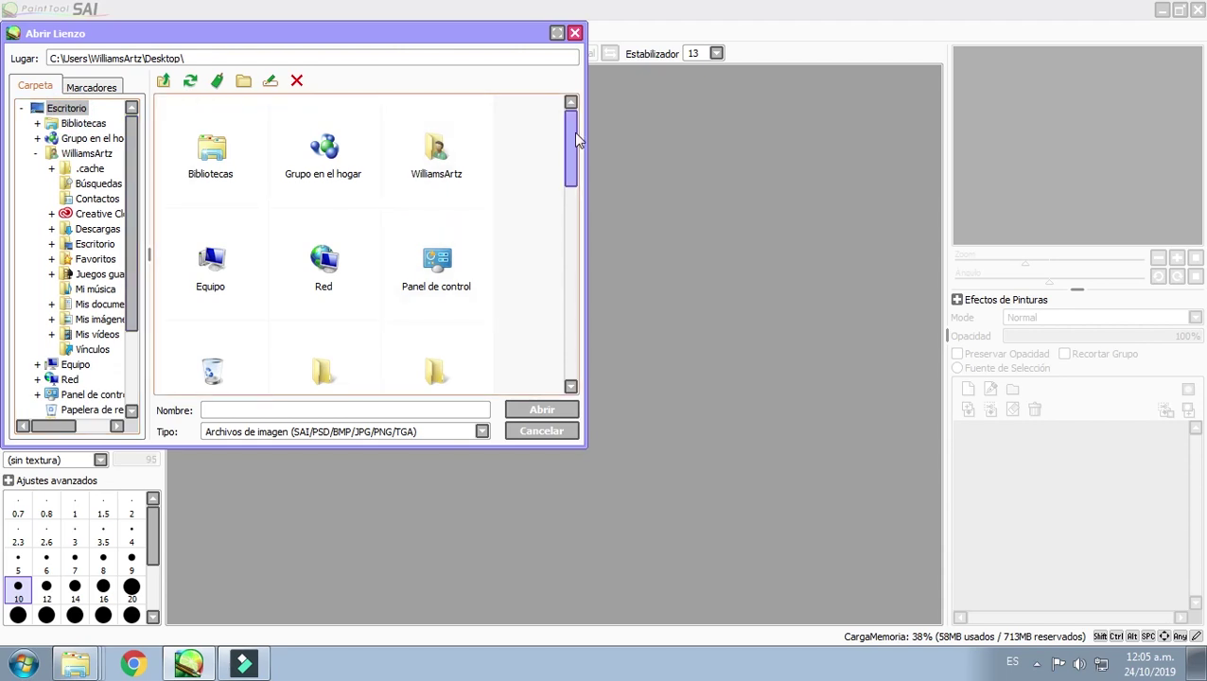
{"action": "left_click_drag", "start_coordinate": [571, 139], "coordinate": [573, 251]}
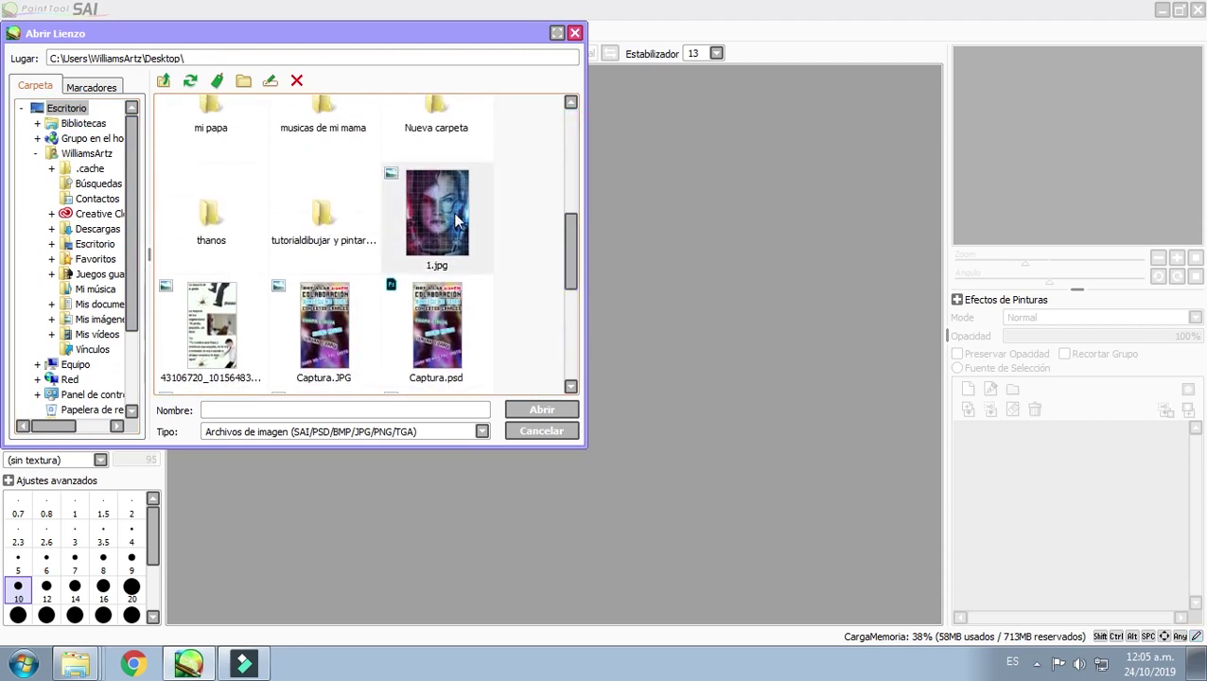
{"action": "double_click", "coordinate": [324, 210]}
{"action": "left_click", "coordinate": [201, 150]}
{"action": "double_click", "coordinate": [201, 150]}
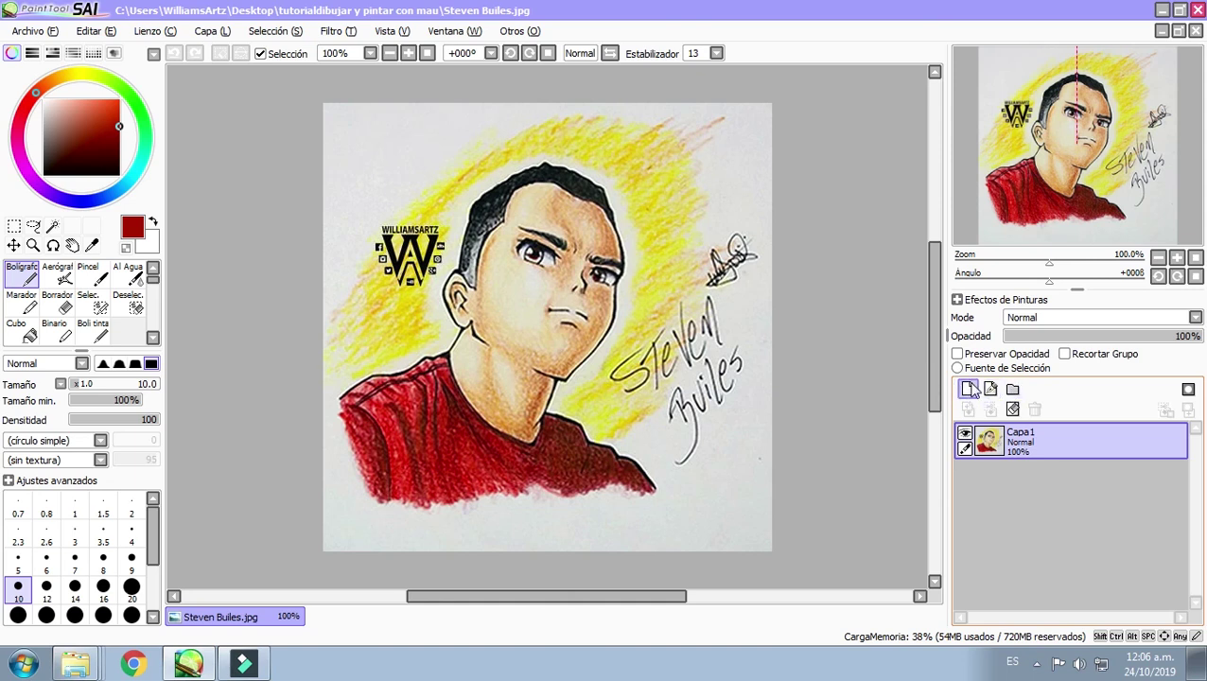
Step: Add a normal Capa2 and a Linework1 linework layer above Capa 1, discarding the extra Capa3
{"action": "left_click", "coordinate": [970, 389]}
{"action": "left_click", "coordinate": [970, 389]}
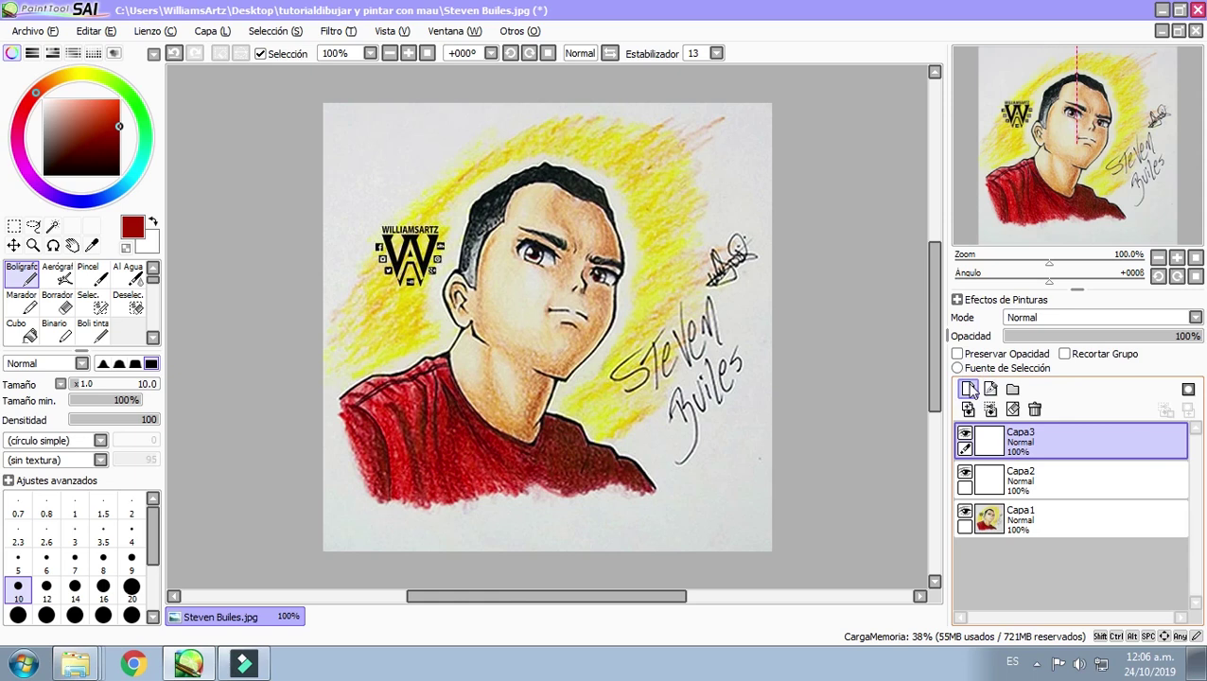
{"action": "key", "text": "ctrl+z"}
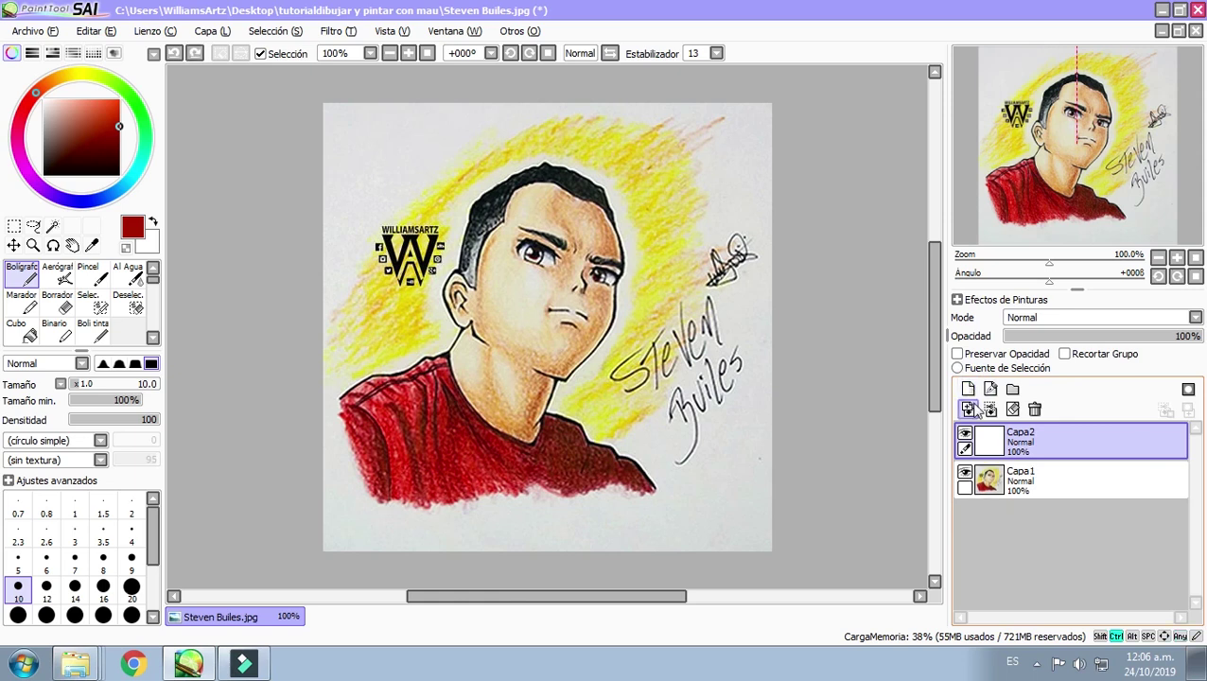
{"action": "left_click", "coordinate": [1030, 444]}
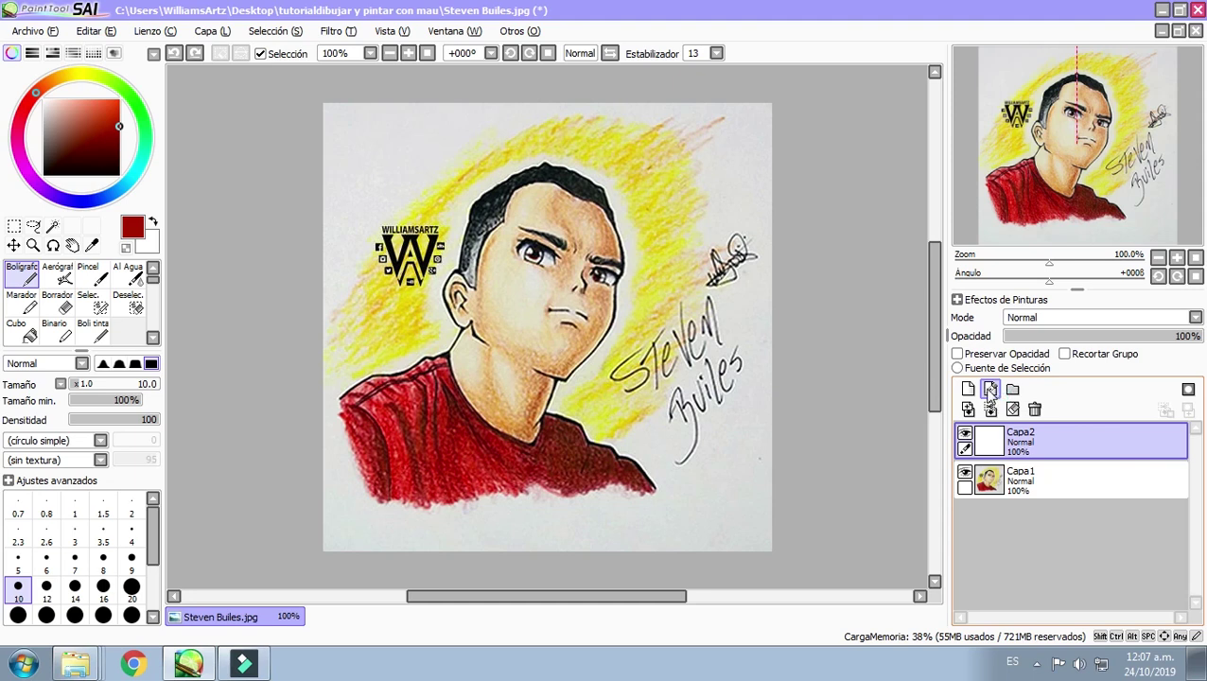
{"action": "left_click", "coordinate": [989, 389]}
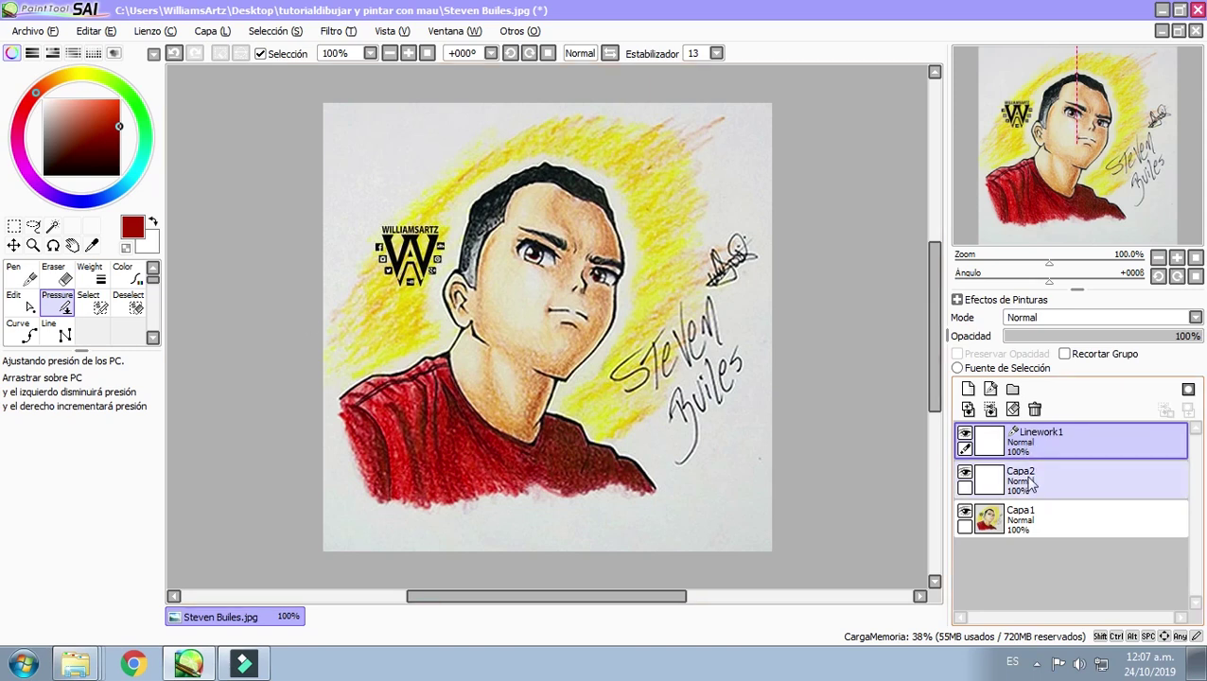
Step: Lower Capa 1's opacity to 38%, then make Linework1 the active layer
{"action": "left_click", "coordinate": [1047, 528]}
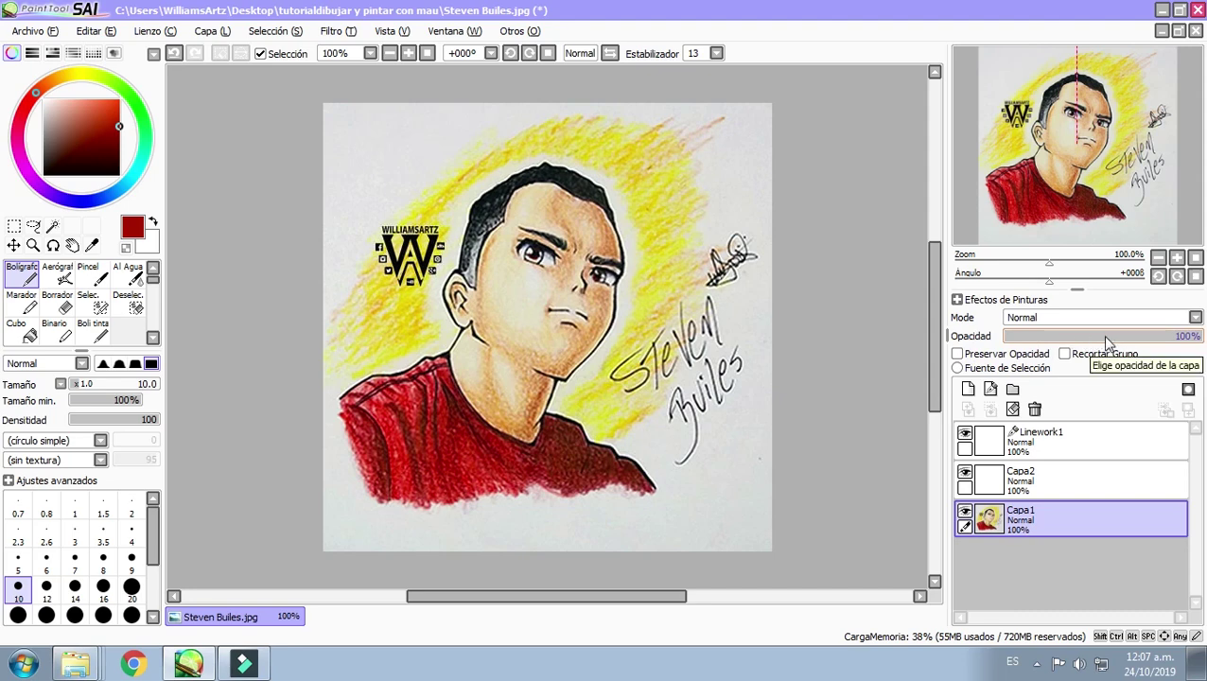
{"action": "mouse_move", "coordinate": [1157, 342]}
{"action": "left_mouse_down"}
{"action": "mouse_move", "coordinate": [1063, 343]}
{"action": "mouse_move", "coordinate": [1099, 343]}
{"action": "mouse_move", "coordinate": [1085, 342]}
{"action": "left_mouse_up"}
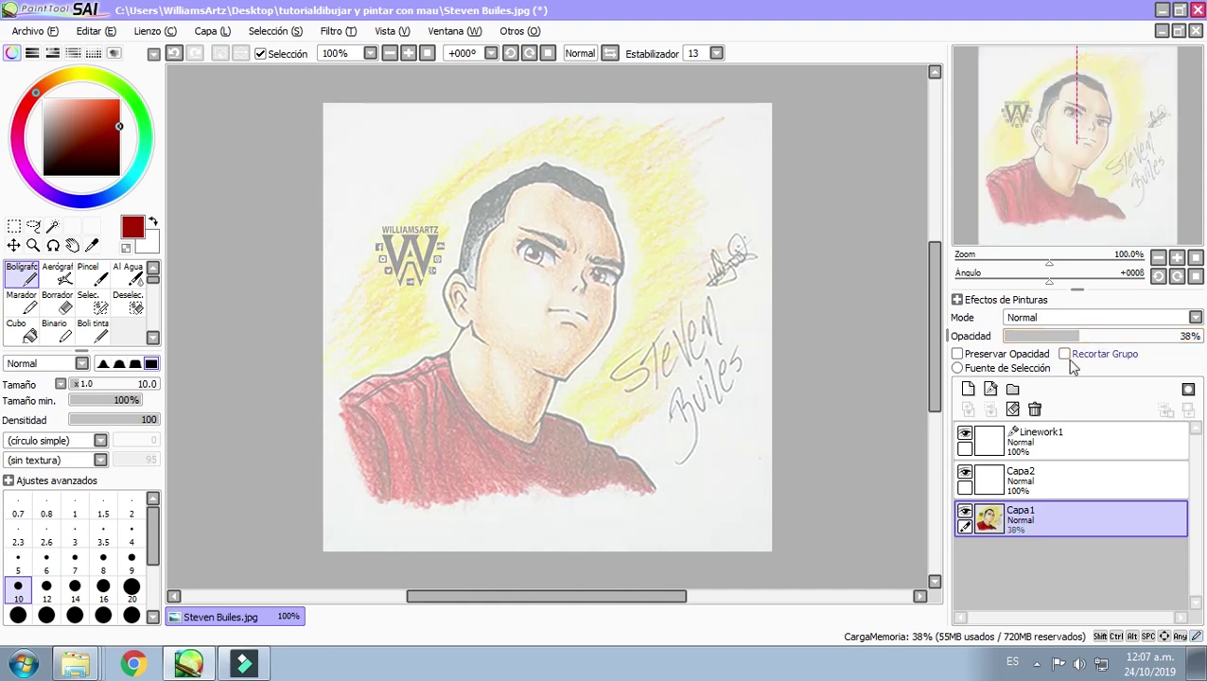
{"action": "left_click", "coordinate": [1066, 439]}
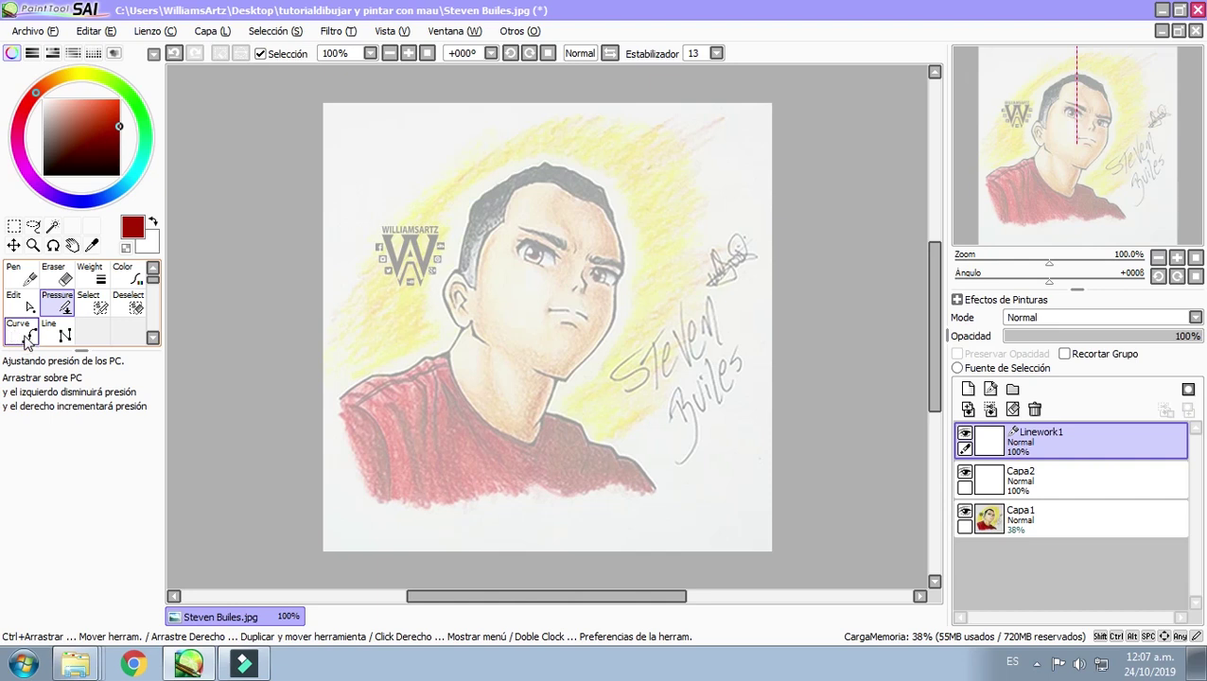
Step: Set the Curve tool to size 8 in very dark brown, undoing a test stroke
{"action": "left_click", "coordinate": [26, 339]}
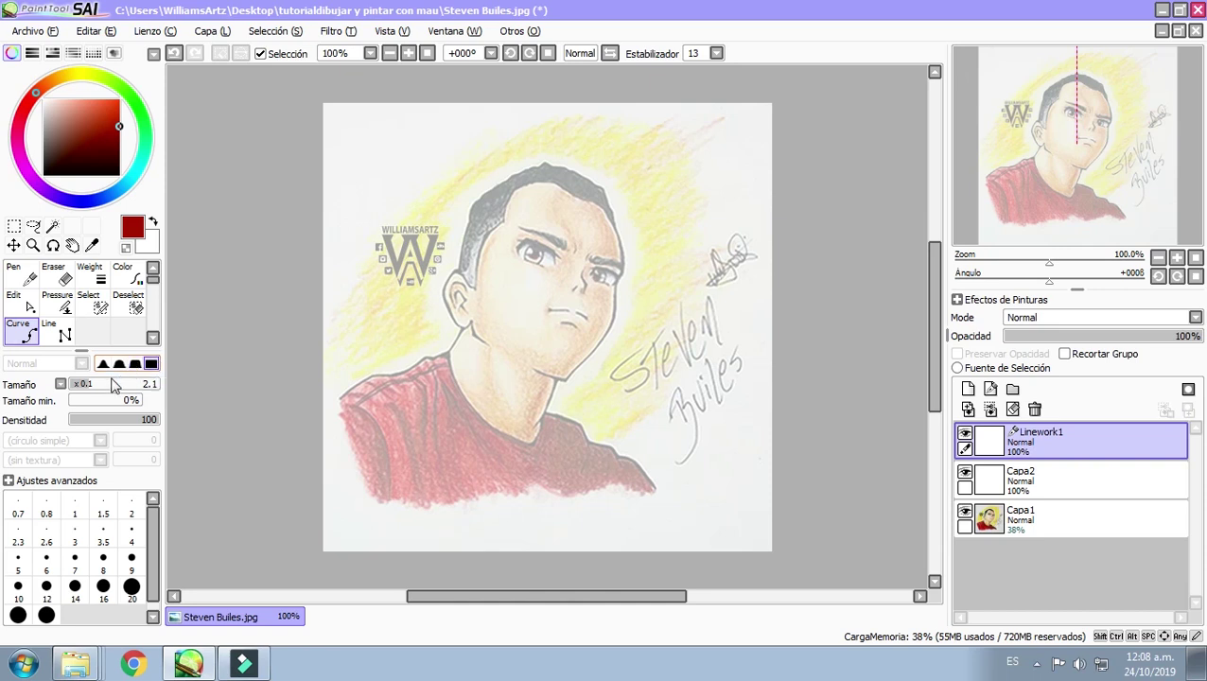
{"action": "mouse_move", "coordinate": [107, 391]}
{"action": "left_mouse_down"}
{"action": "mouse_move", "coordinate": [145, 385]}
{"action": "mouse_move", "coordinate": [149, 395]}
{"action": "mouse_move", "coordinate": [143, 387]}
{"action": "left_mouse_up"}
{"action": "left_click", "coordinate": [148, 383]}
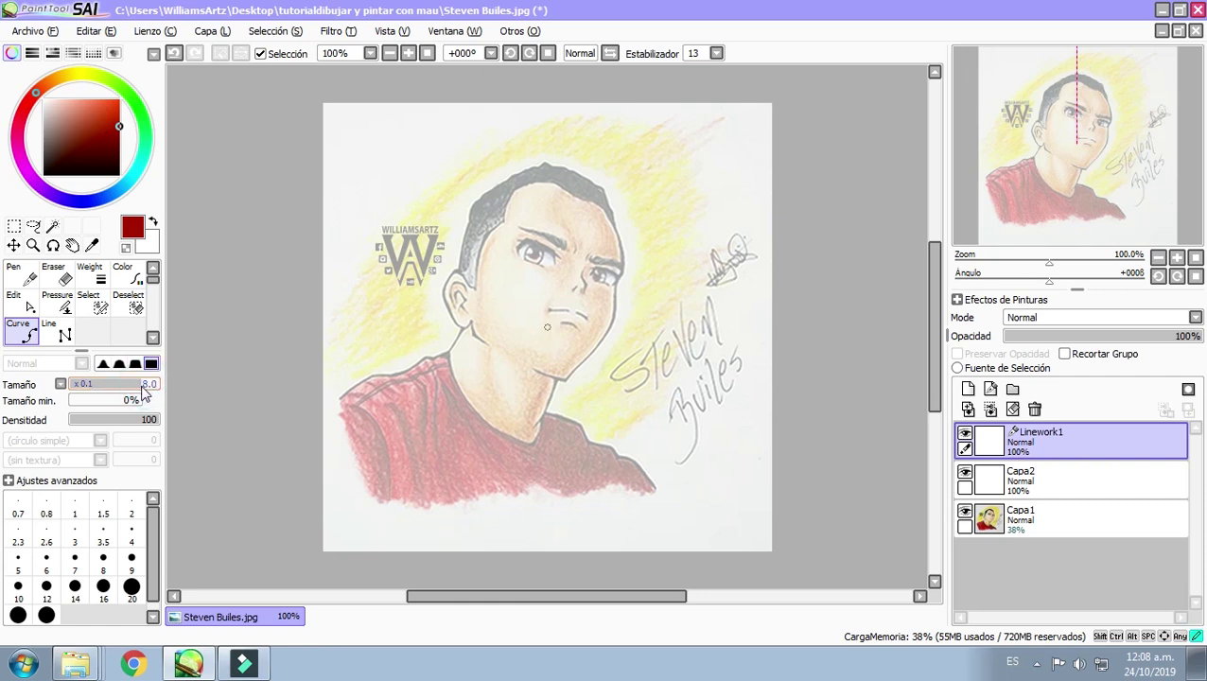
{"action": "left_click", "coordinate": [359, 305]}
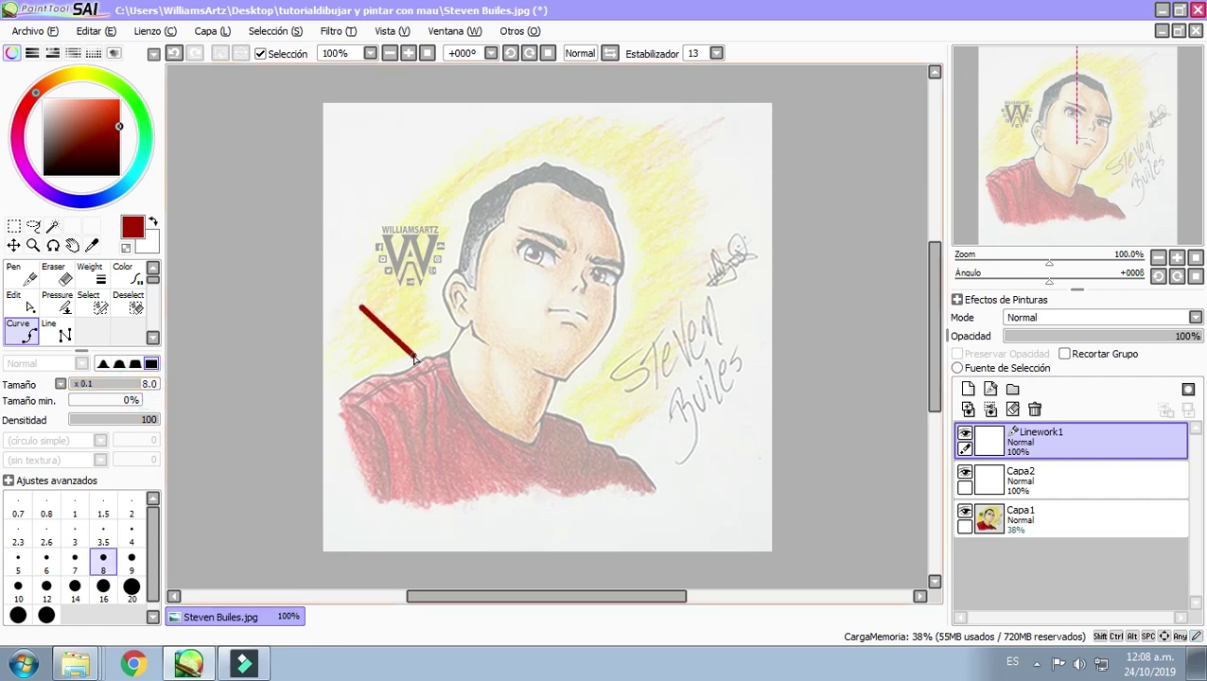
{"action": "double_click", "coordinate": [413, 356]}
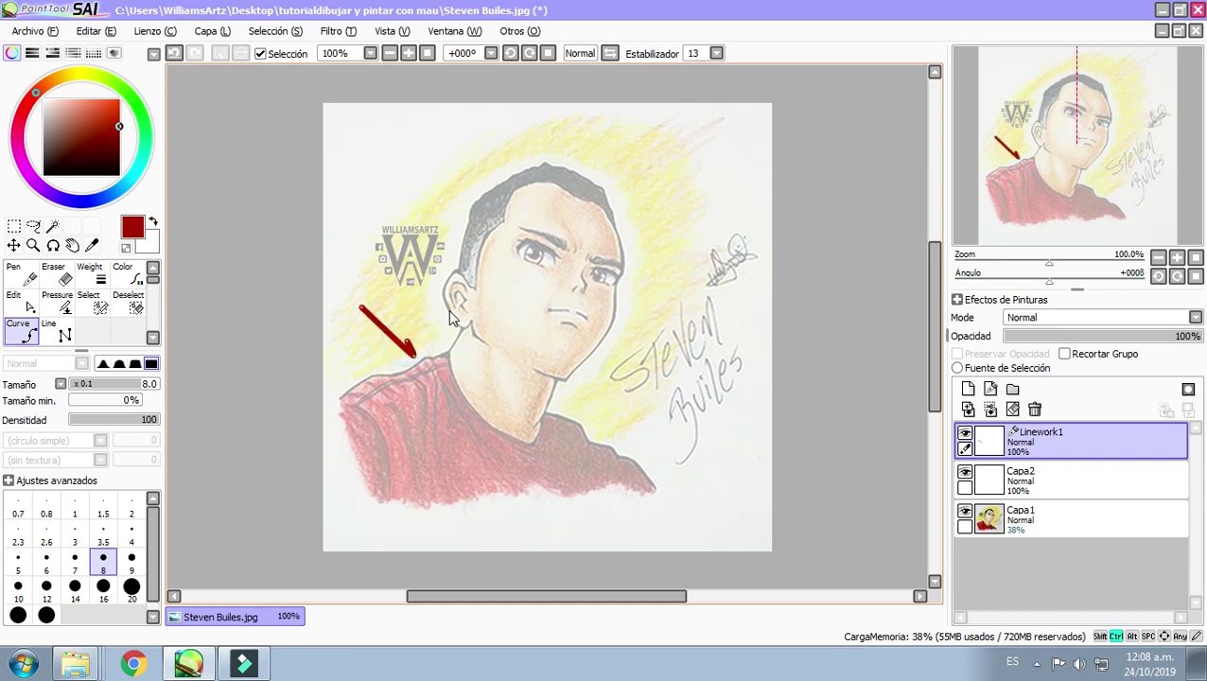
{"action": "key", "text": "Escape"}
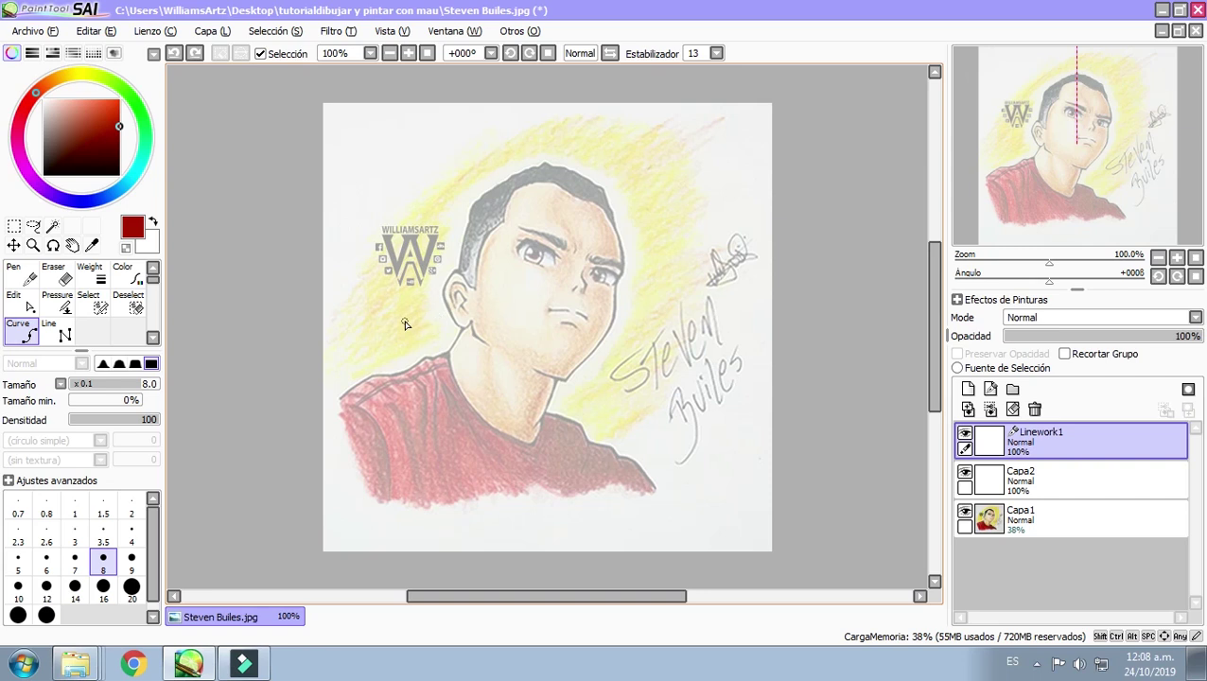
{"action": "mouse_move", "coordinate": [119, 127]}
{"action": "left_mouse_down"}
{"action": "mouse_move", "coordinate": [43, 175]}
{"action": "mouse_move", "coordinate": [58, 151]}
{"action": "mouse_move", "coordinate": [119, 155]}
{"action": "left_mouse_up"}
Step: Zoom to 150% and trace the right face contour from temple down to the chin
{"action": "left_click", "coordinate": [370, 53]}
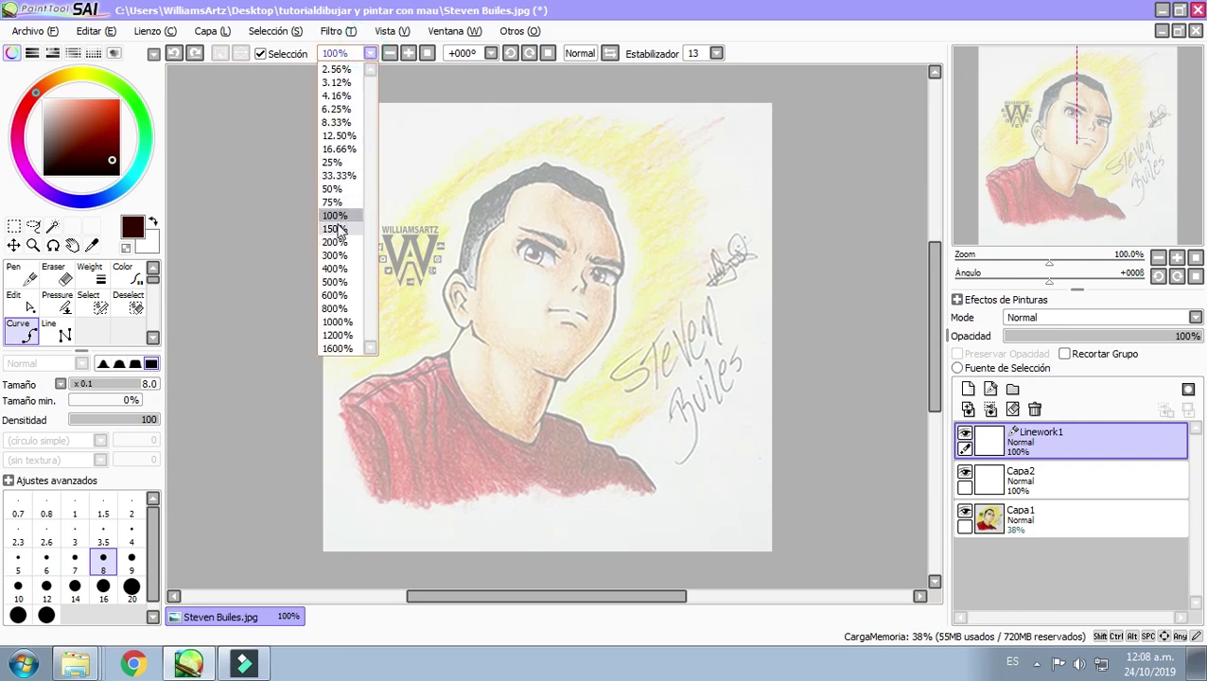
{"action": "left_click", "coordinate": [335, 228]}
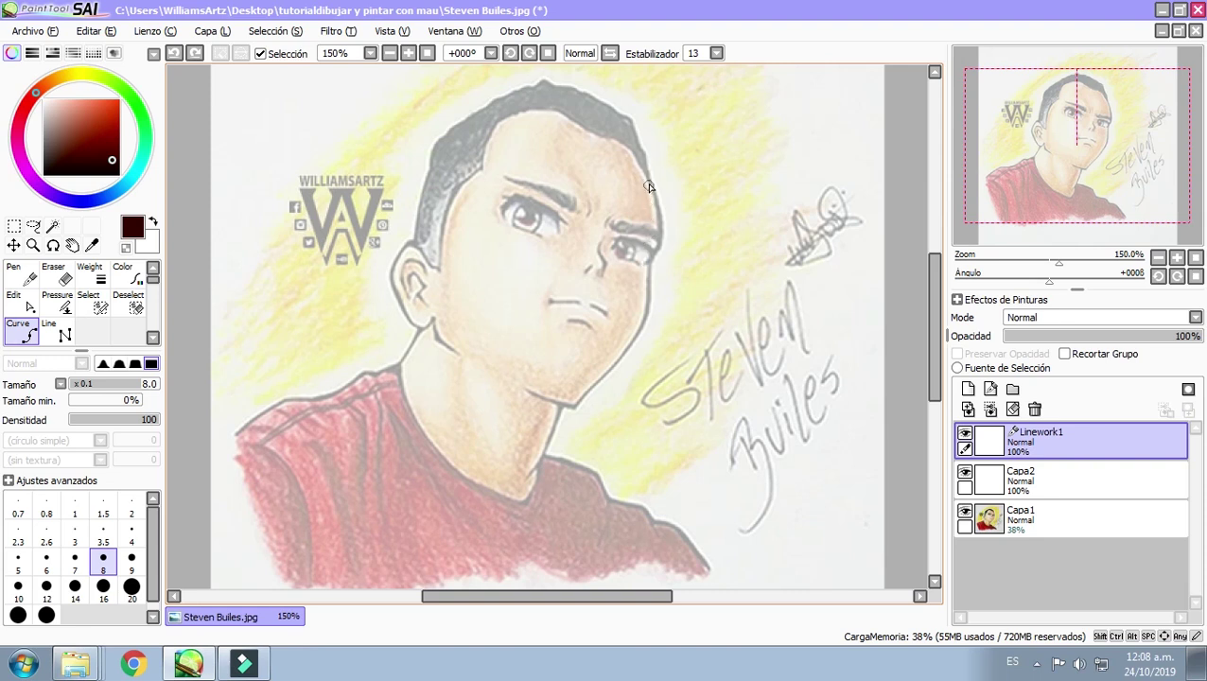
{"action": "left_click", "coordinate": [632, 155]}
{"action": "left_click", "coordinate": [659, 200]}
{"action": "left_click", "coordinate": [659, 251]}
{"action": "left_click", "coordinate": [650, 261]}
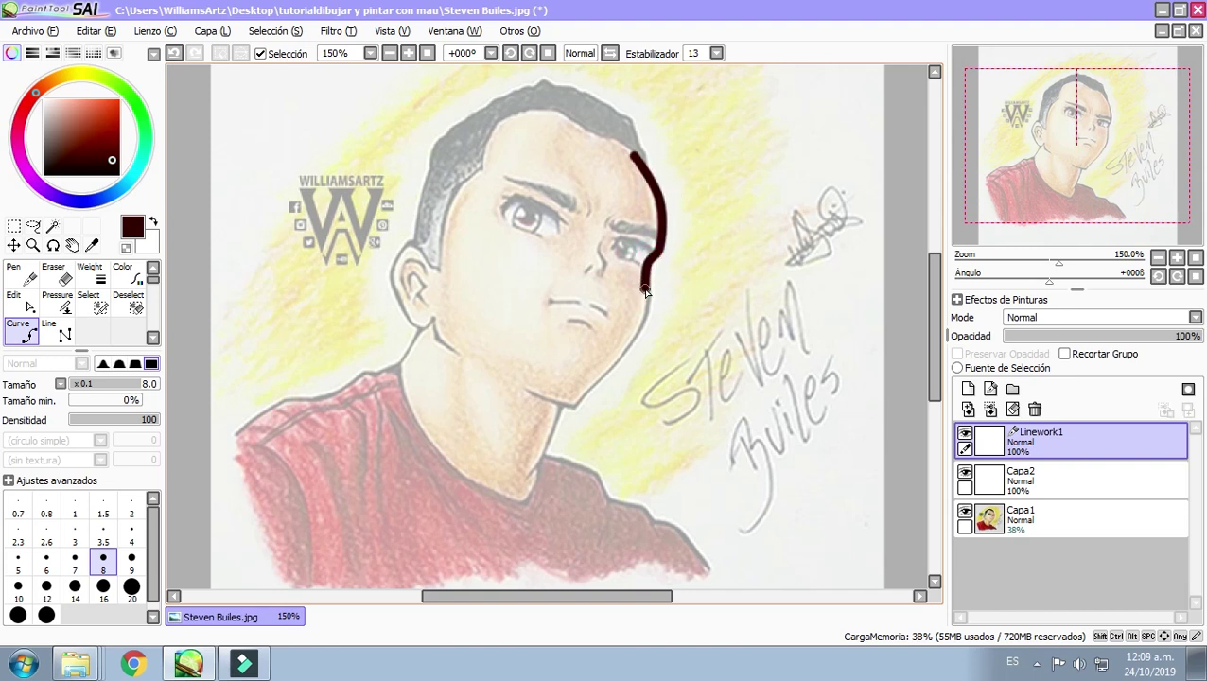
{"action": "left_click", "coordinate": [646, 299]}
{"action": "left_click", "coordinate": [645, 319]}
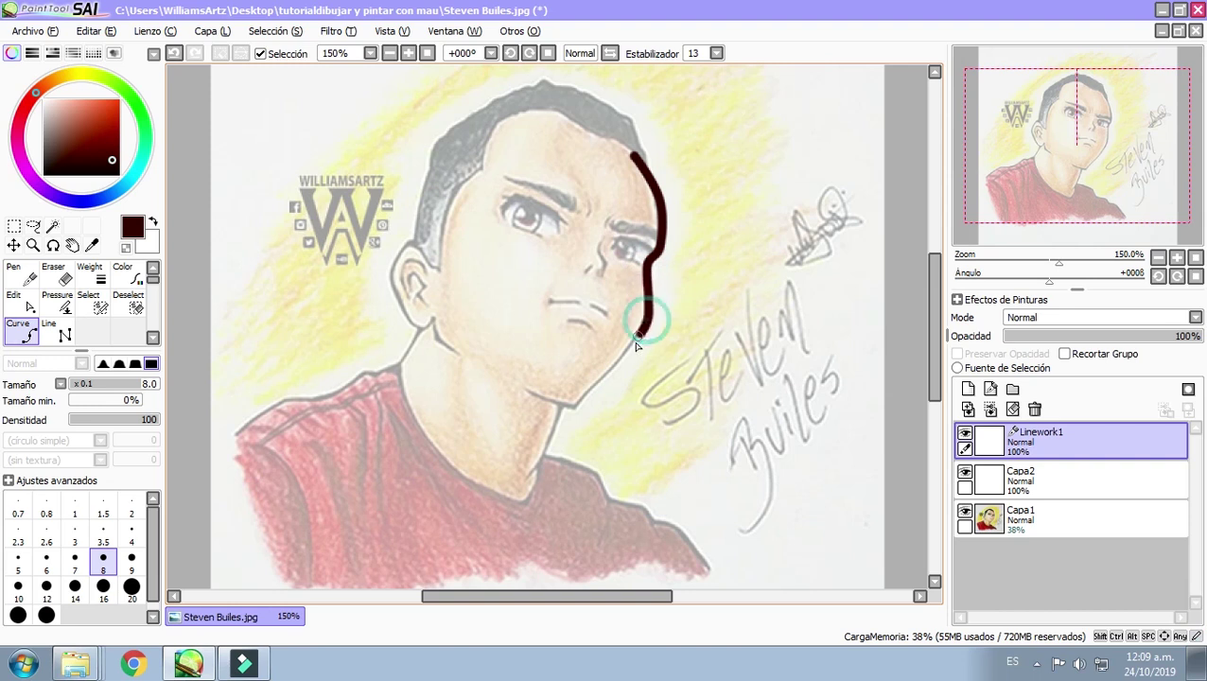
{"action": "left_click", "coordinate": [600, 383]}
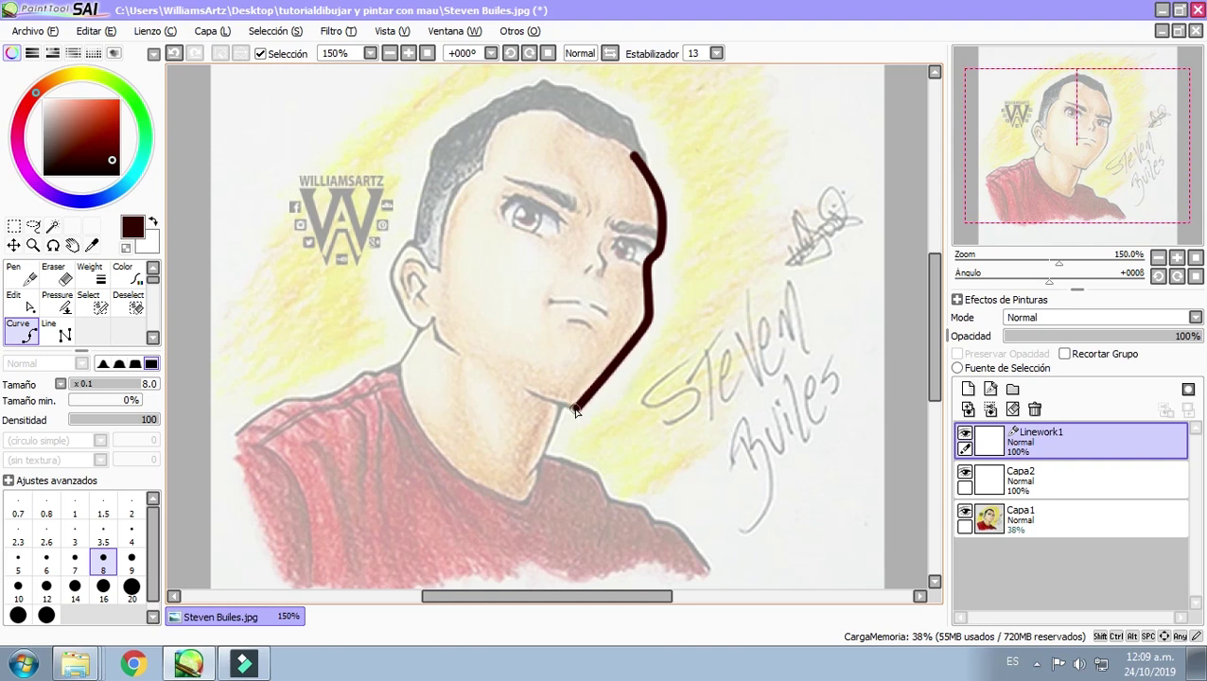
{"action": "left_click", "coordinate": [575, 408]}
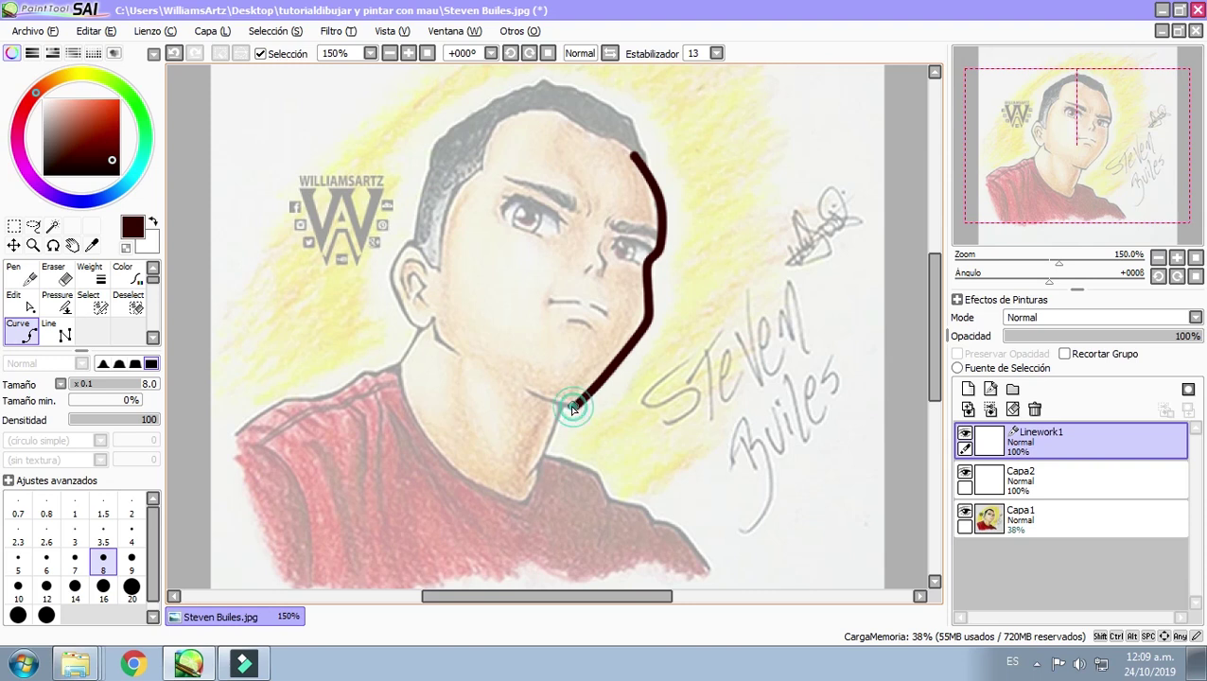
{"action": "left_click", "coordinate": [526, 391]}
{"action": "double_click", "coordinate": [523, 389]}
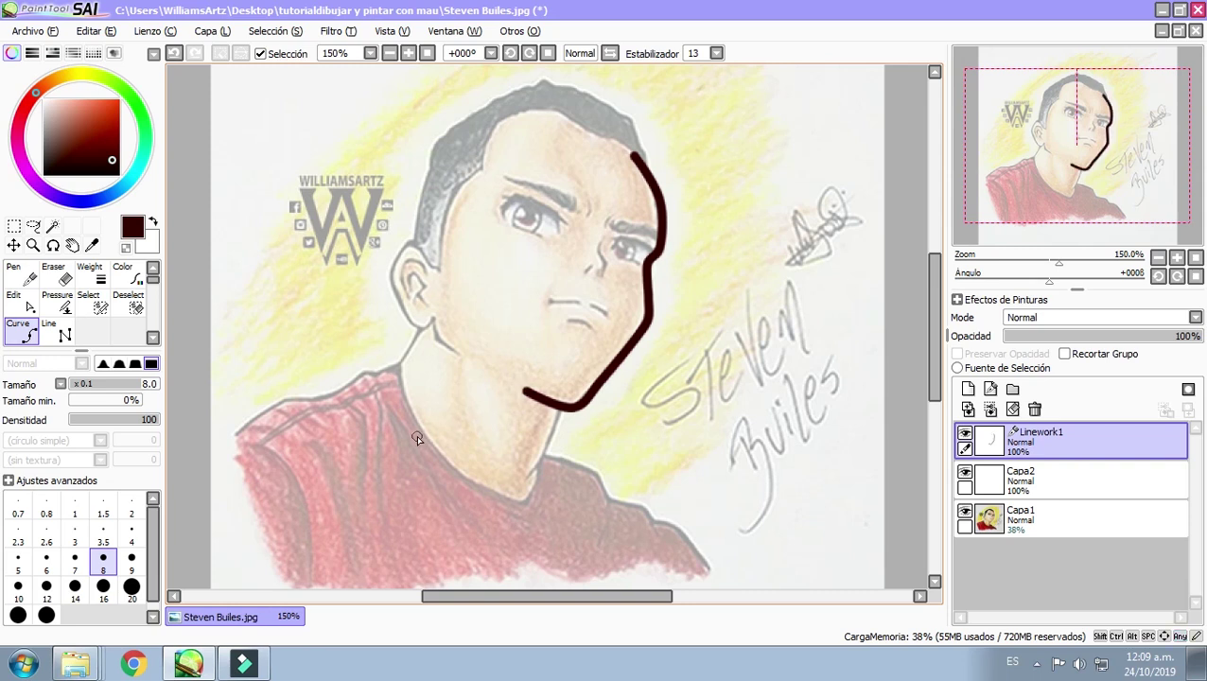
Step: Trace the jaw and left ear contour up toward the hairline
{"action": "left_click", "coordinate": [461, 357]}
{"action": "left_click", "coordinate": [434, 318]}
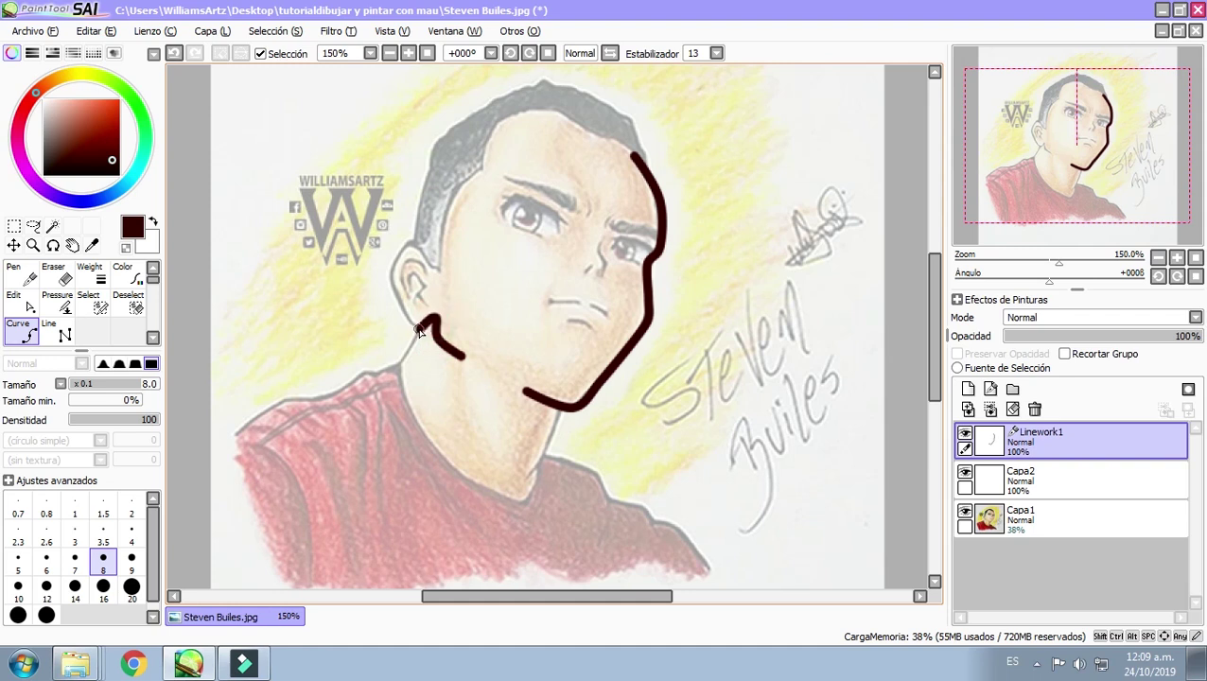
{"action": "left_click", "coordinate": [417, 324]}
{"action": "left_click", "coordinate": [388, 274]}
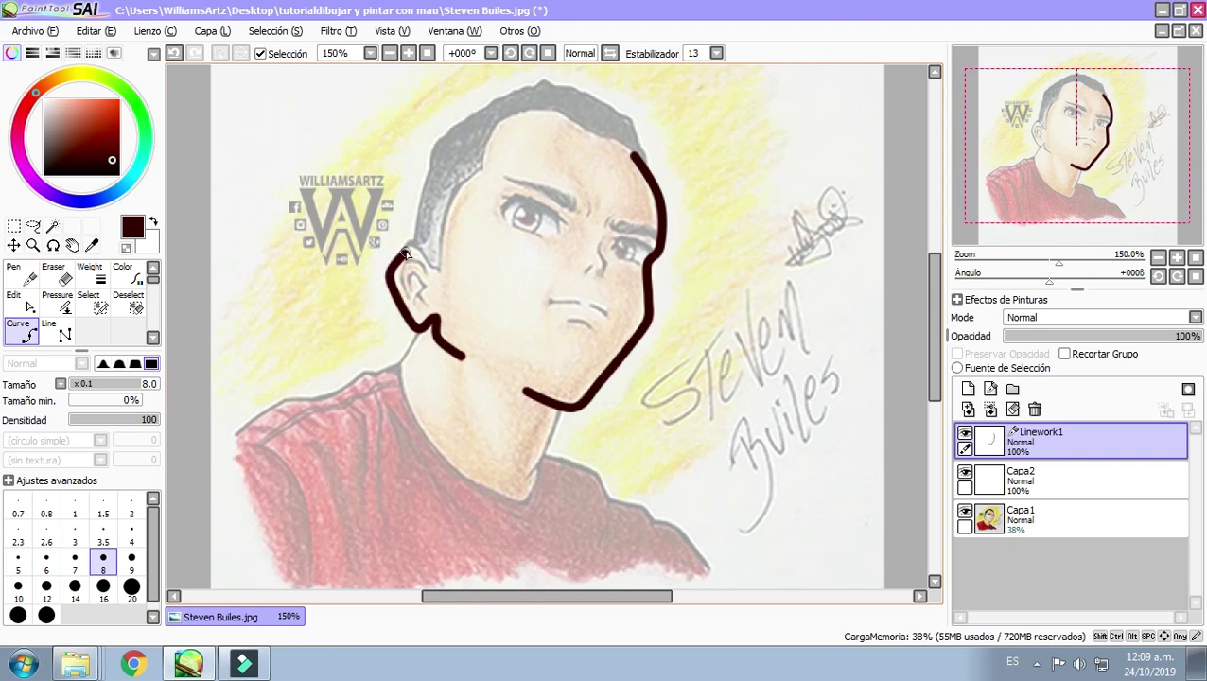
{"action": "left_click", "coordinate": [412, 244]}
{"action": "left_click", "coordinate": [432, 262]}
{"action": "left_click", "coordinate": [440, 274]}
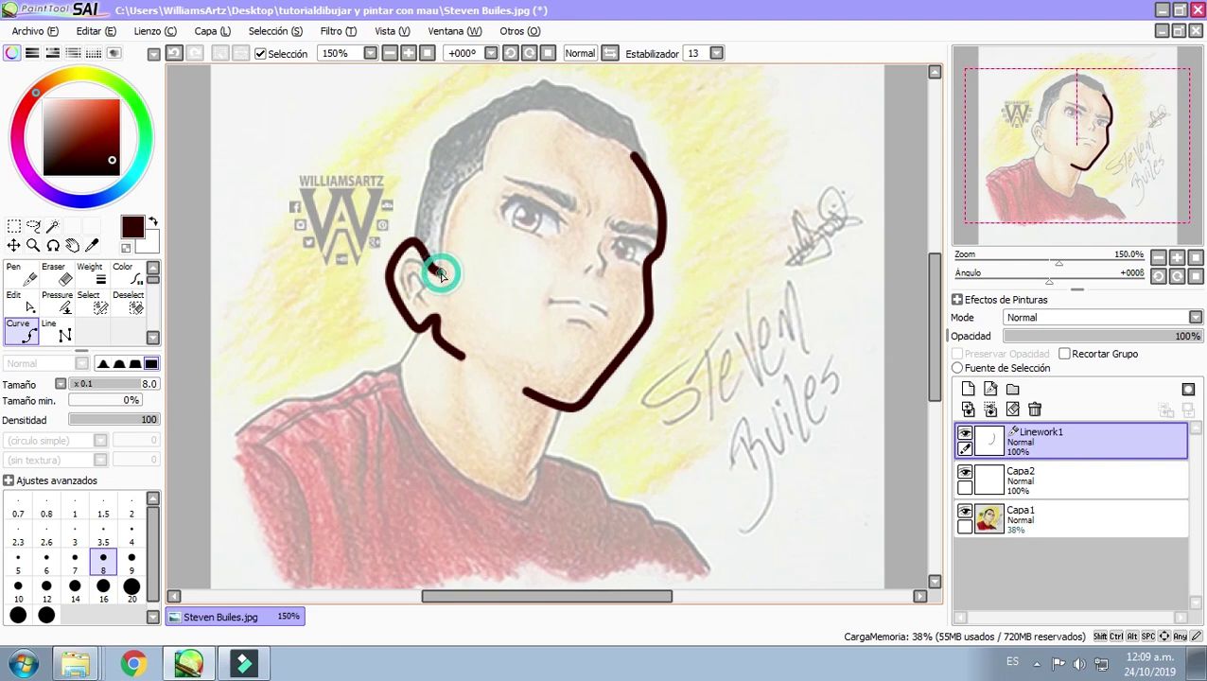
{"action": "left_click", "coordinate": [445, 209]}
{"action": "left_click", "coordinate": [456, 190]}
{"action": "left_click", "coordinate": [482, 168]}
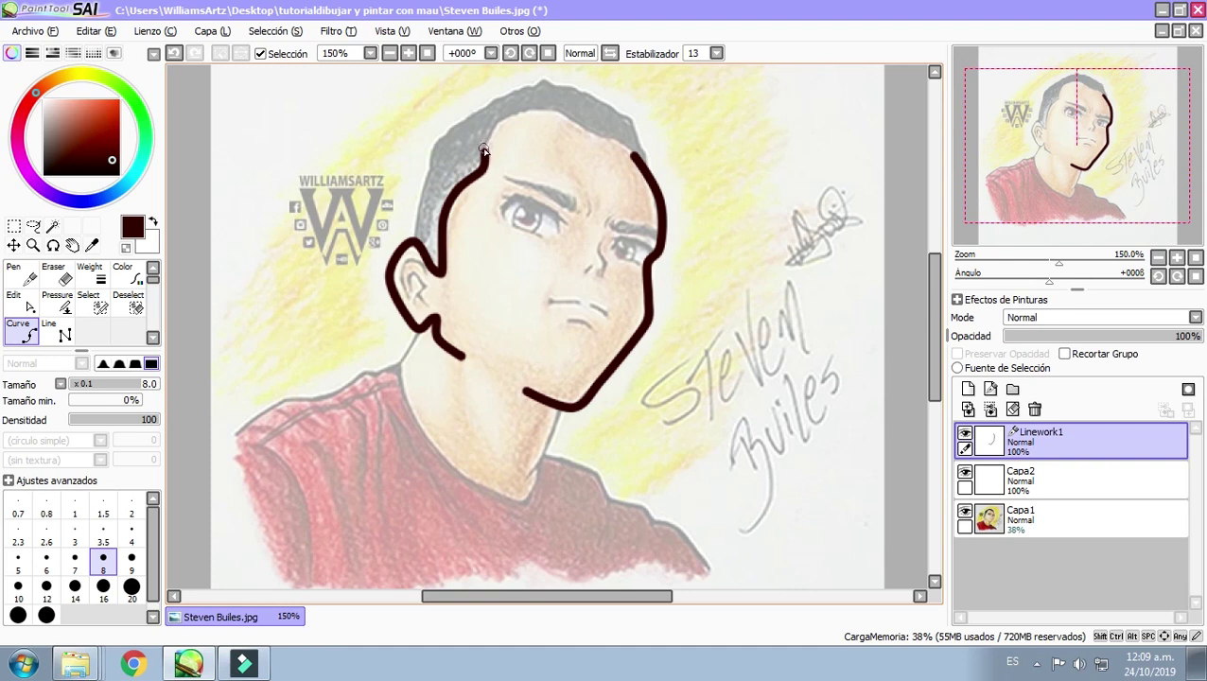
Step: Finish the ear curve, removing its stray segment and tucking the ear end lower
{"action": "left_click", "coordinate": [494, 125]}
{"action": "double_click", "coordinate": [528, 112]}
{"action": "key", "text": "ctrl"}
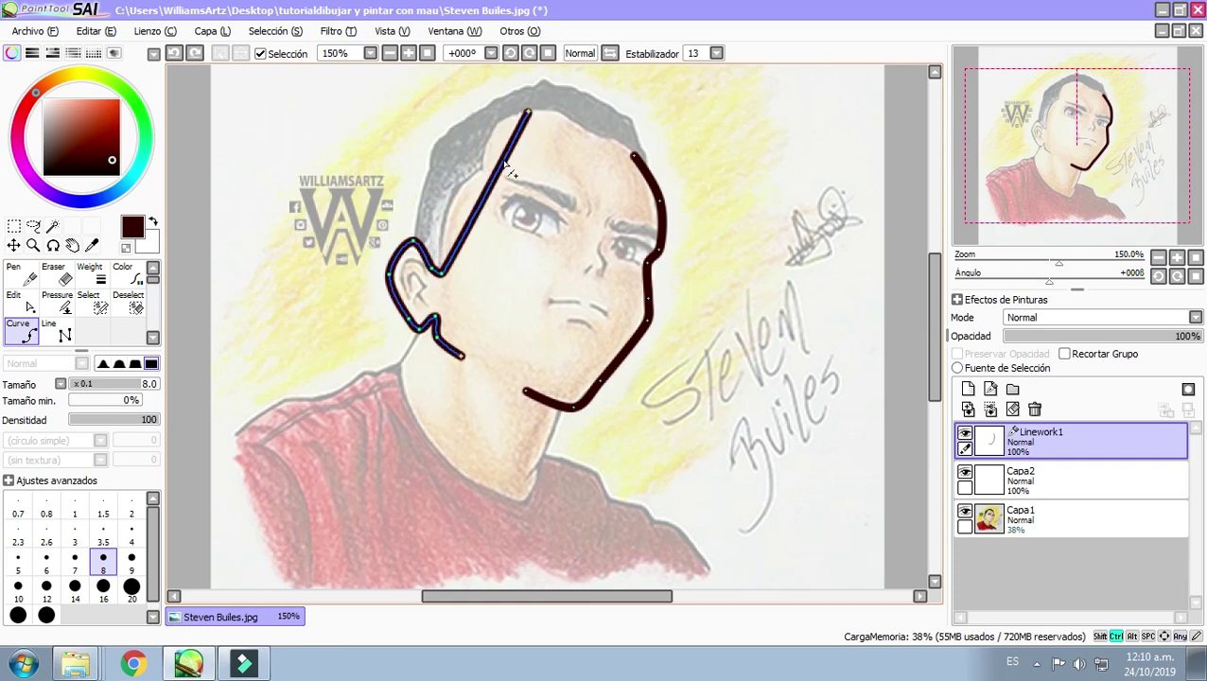
{"action": "left_click_drag", "start_coordinate": [528, 112], "coordinate": [434, 227]}
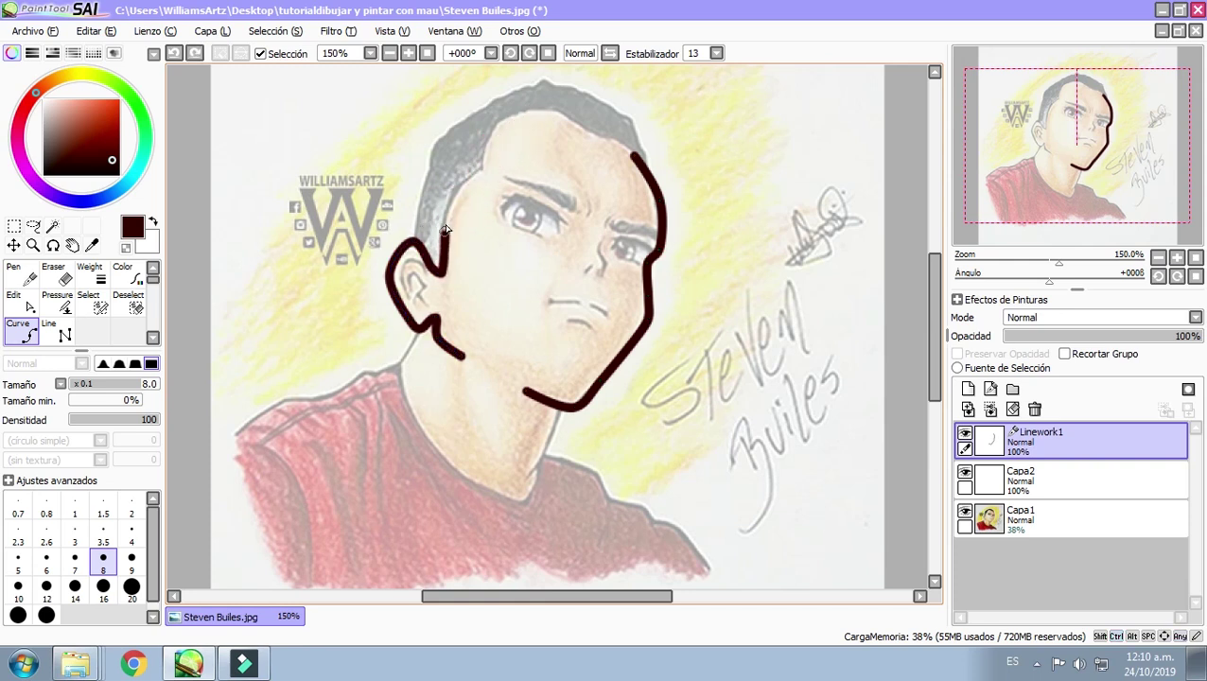
{"action": "key", "text": "ctrl"}
{"action": "left_click_drag", "start_coordinate": [449, 280], "coordinate": [440, 281]}
{"action": "key", "text": "Return"}
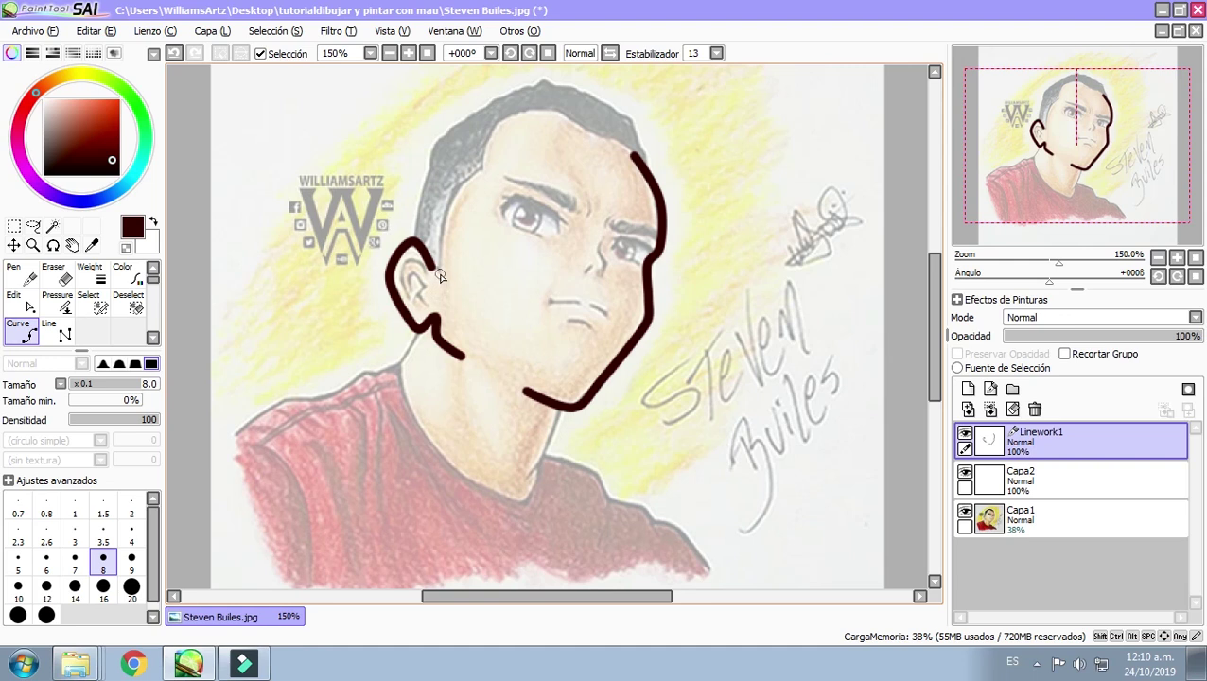
Step: Draw a curve from the ear over the top of the head to the right face side
{"action": "left_click", "coordinate": [433, 271]}
{"action": "left_click", "coordinate": [454, 189]}
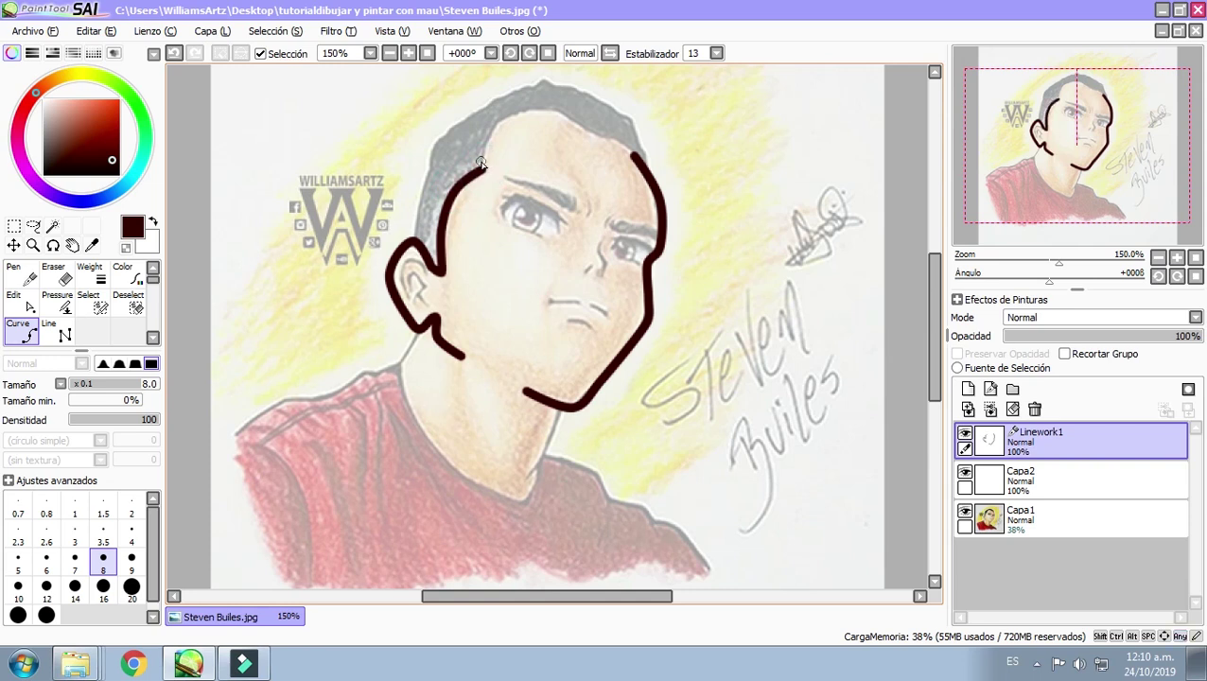
{"action": "left_click", "coordinate": [480, 170]}
{"action": "left_click", "coordinate": [489, 133]}
{"action": "left_click", "coordinate": [531, 111]}
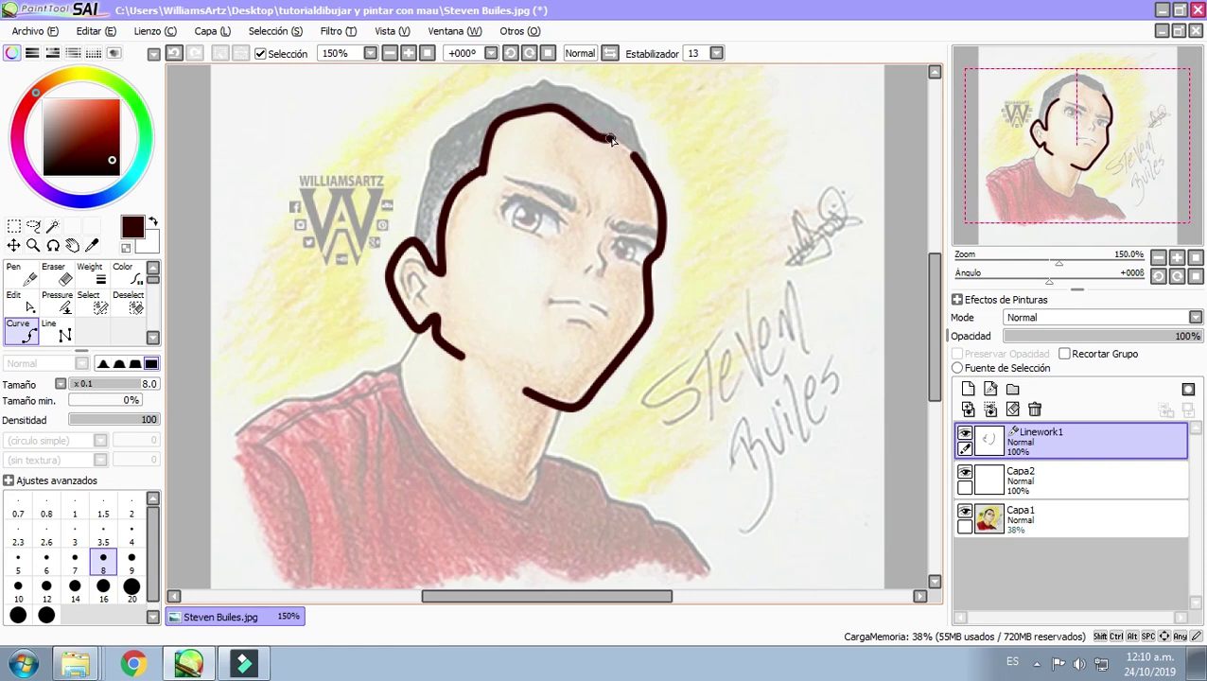
{"action": "left_click", "coordinate": [634, 157]}
{"action": "scroll", "coordinate": [681, 338], "scroll_direction": "up", "scroll_amount": 2}
{"action": "scroll", "coordinate": [680, 338], "scroll_direction": "down", "scroll_amount": 4}
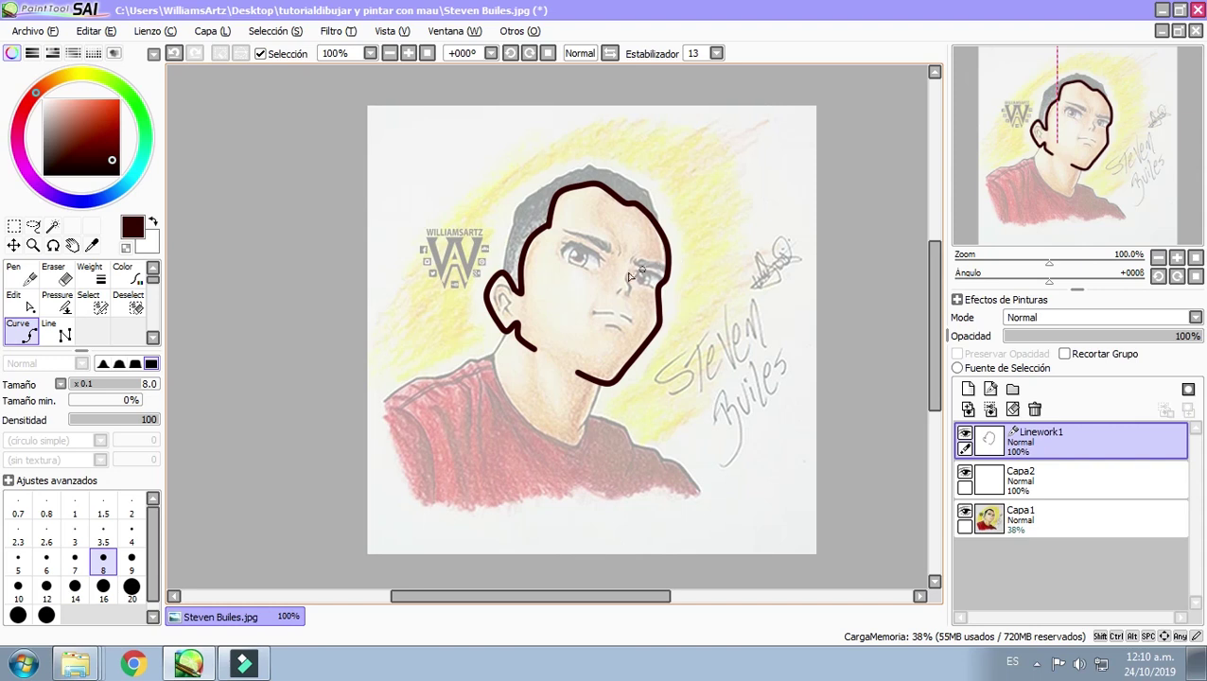
Step: Thicken the right-side head outline and trace the outer hair edge down the left
{"action": "scroll", "coordinate": [604, 230], "scroll_direction": "up", "scroll_amount": 3}
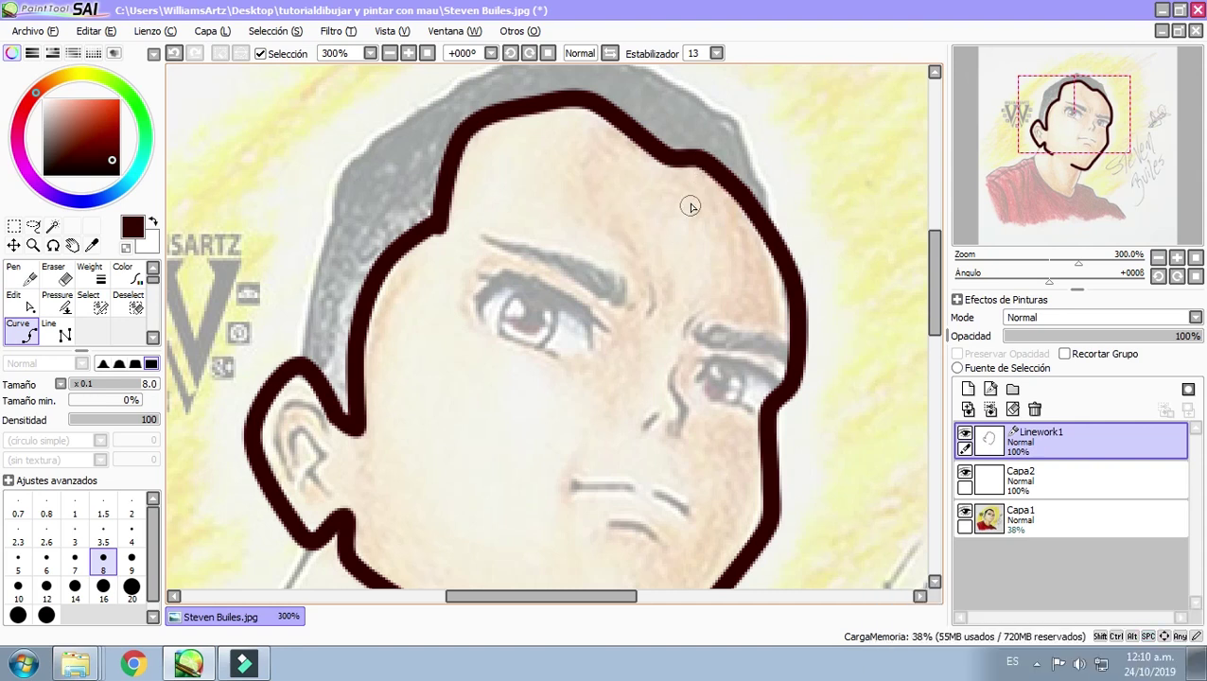
{"action": "left_click_drag", "start_coordinate": [689, 205], "coordinate": [641, 274]}
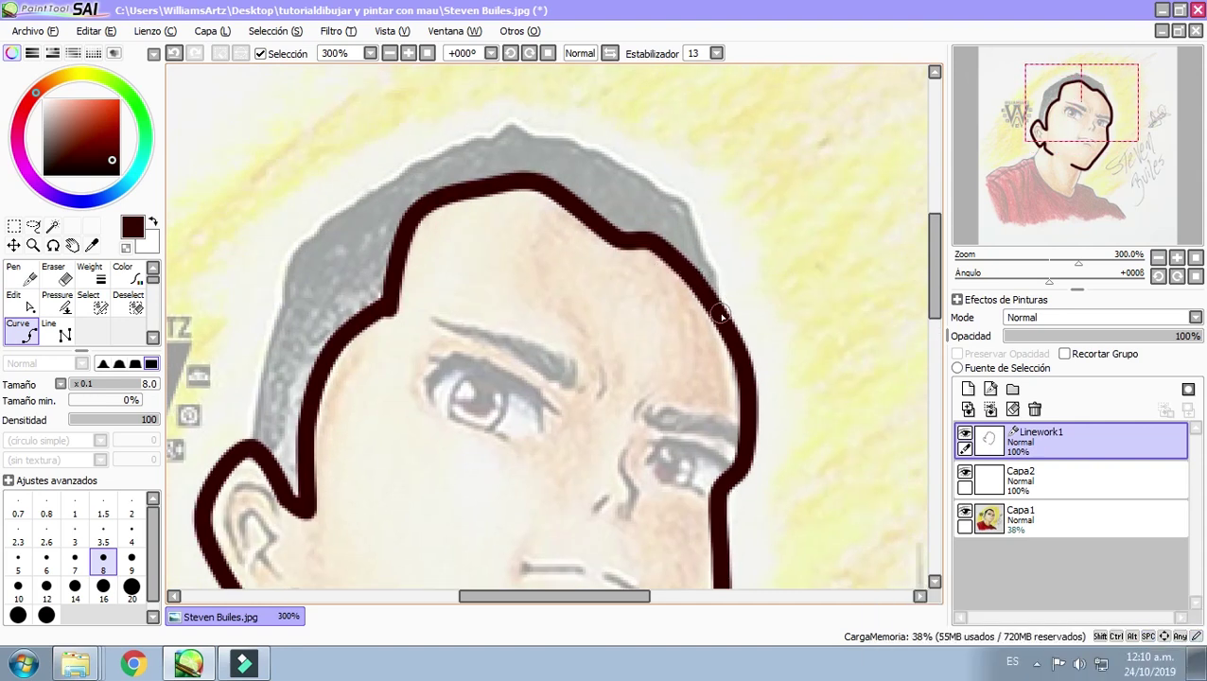
{"action": "mouse_move", "coordinate": [716, 323]}
{"action": "left_mouse_down"}
{"action": "mouse_move", "coordinate": [703, 261]}
{"action": "mouse_move", "coordinate": [588, 154]}
{"action": "mouse_move", "coordinate": [525, 140]}
{"action": "mouse_move", "coordinate": [506, 121]}
{"action": "mouse_move", "coordinate": [423, 162]}
{"action": "left_mouse_up"}
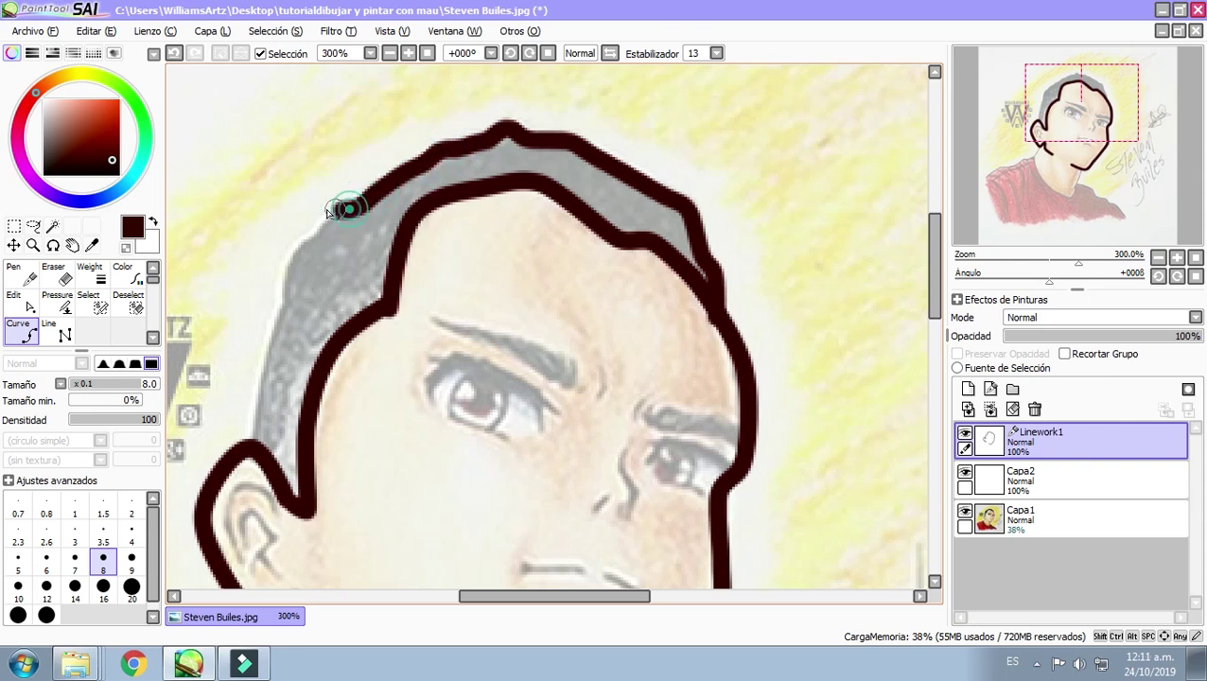
{"action": "left_click", "coordinate": [289, 248]}
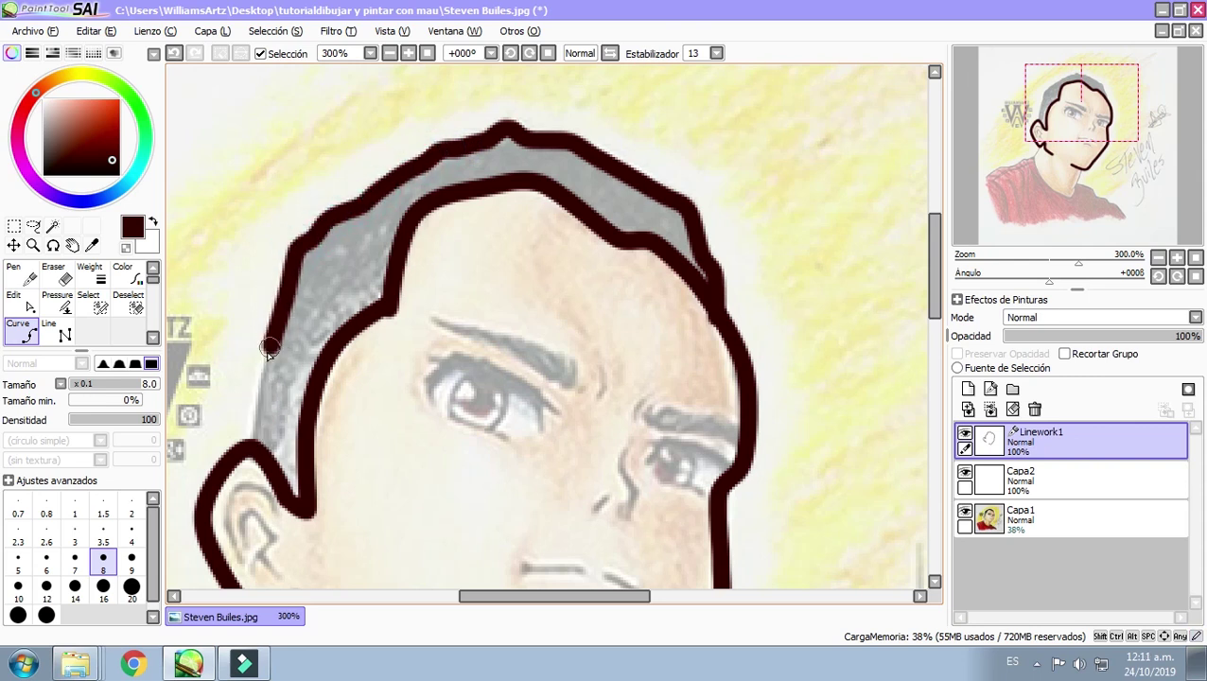
{"action": "scroll", "coordinate": [327, 395], "scroll_direction": "up", "scroll_amount": 1}
{"action": "scroll", "coordinate": [334, 397], "scroll_direction": "down", "scroll_amount": 3}
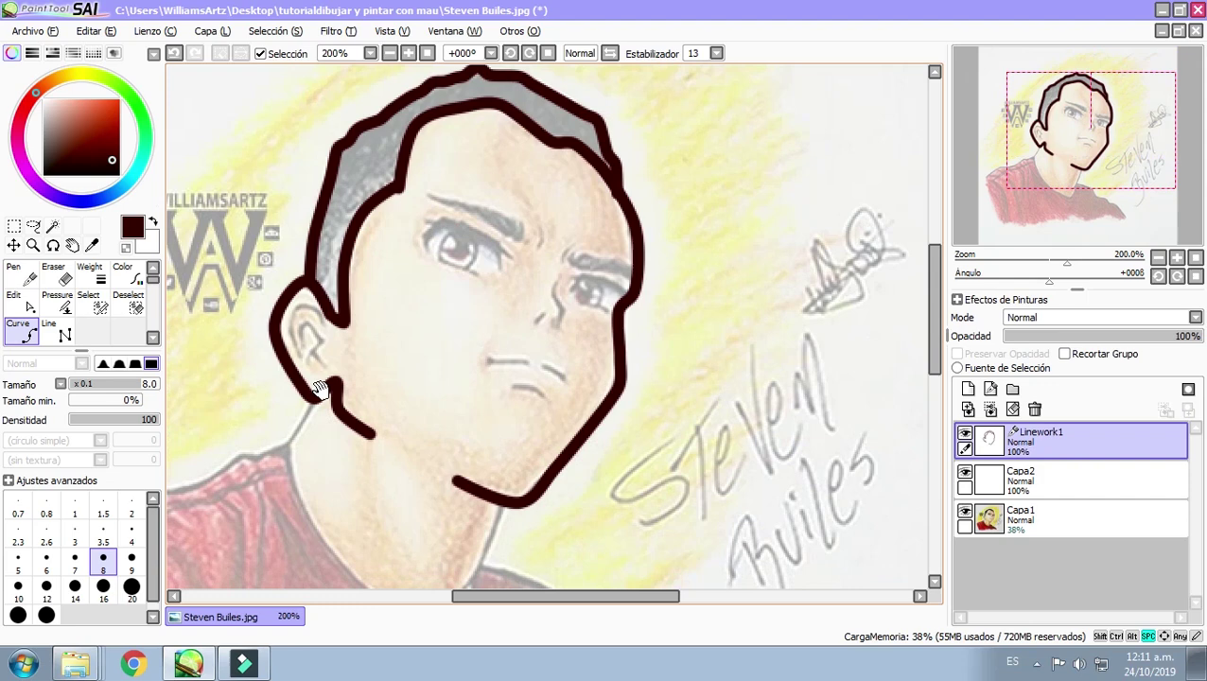
{"action": "scroll", "coordinate": [407, 360], "scroll_direction": "up", "scroll_amount": 1}
{"action": "scroll", "coordinate": [455, 321], "scroll_direction": "down", "scroll_amount": 2}
{"action": "scroll", "coordinate": [476, 304], "scroll_direction": "up", "scroll_amount": 2}
{"action": "scroll", "coordinate": [475, 305], "scroll_direction": "up", "scroll_amount": 3}
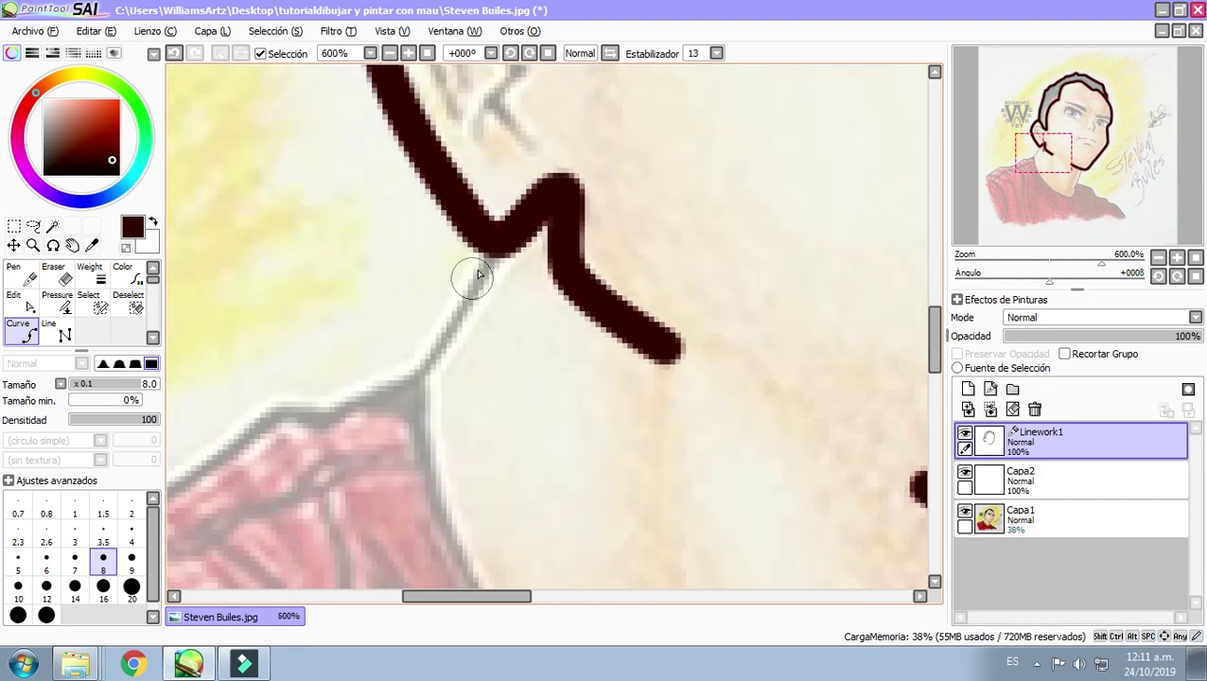
Step: Trace the back and front neck lines and the collar-to-shoulder line
{"action": "left_click", "coordinate": [419, 374]}
{"action": "scroll", "coordinate": [421, 377], "scroll_direction": "down", "scroll_amount": 2}
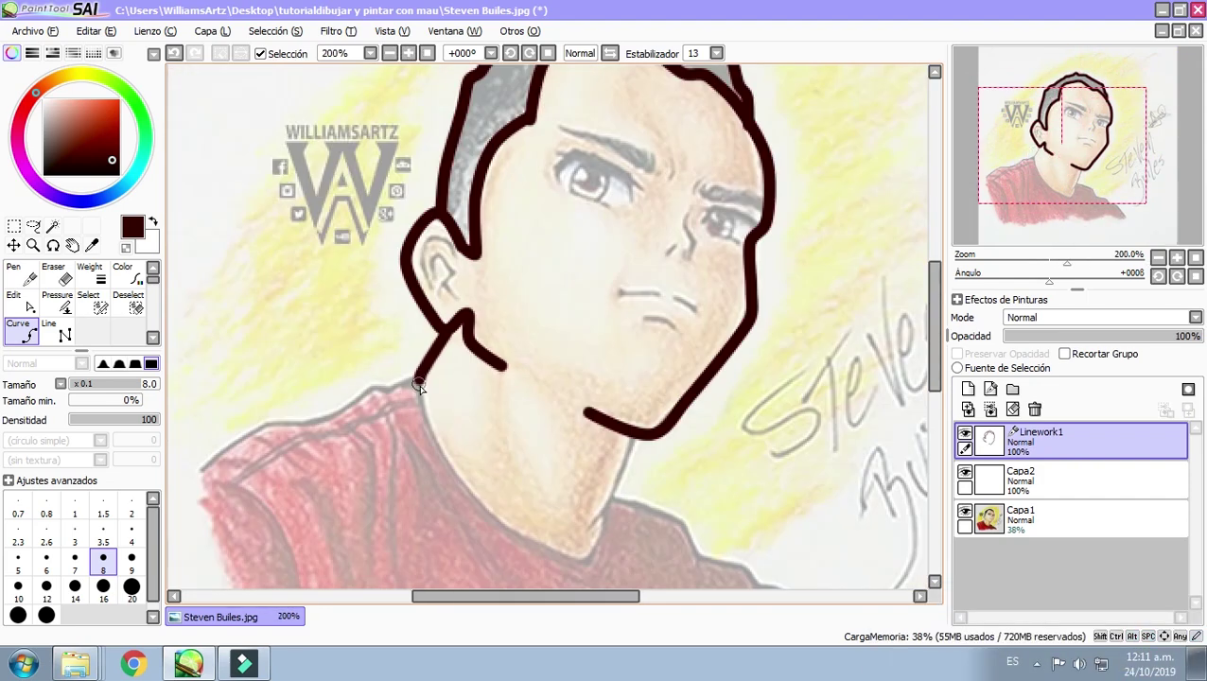
{"action": "left_click", "coordinate": [633, 438]}
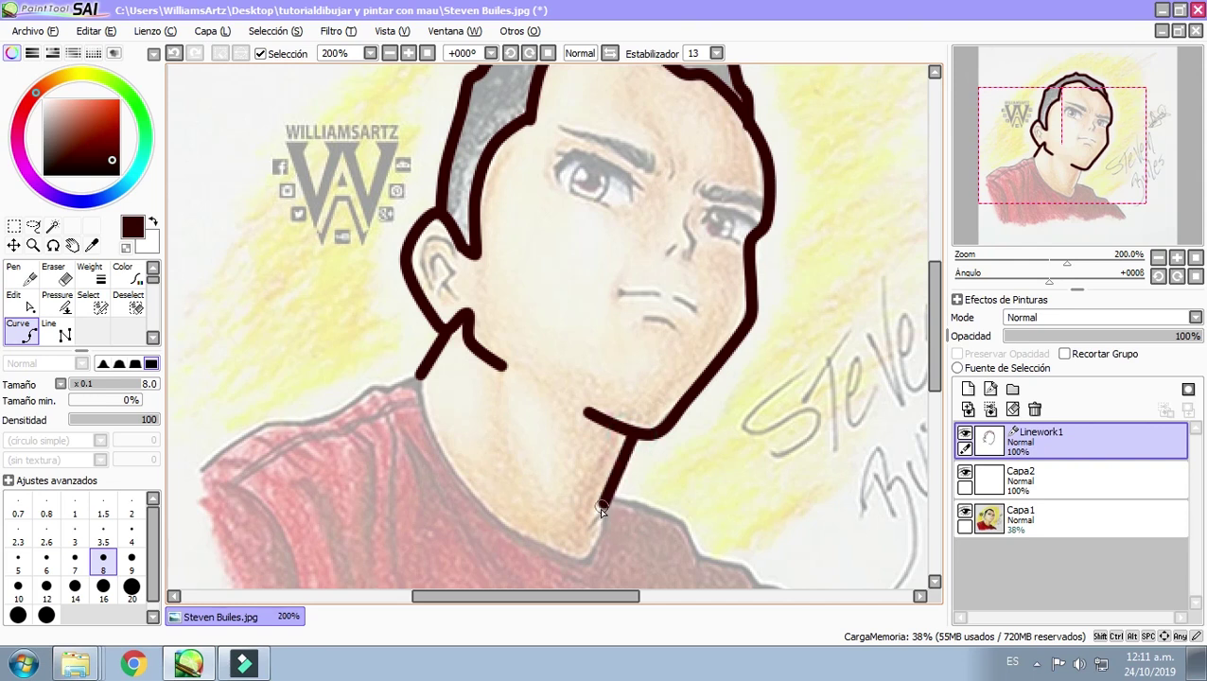
{"action": "left_click", "coordinate": [587, 558]}
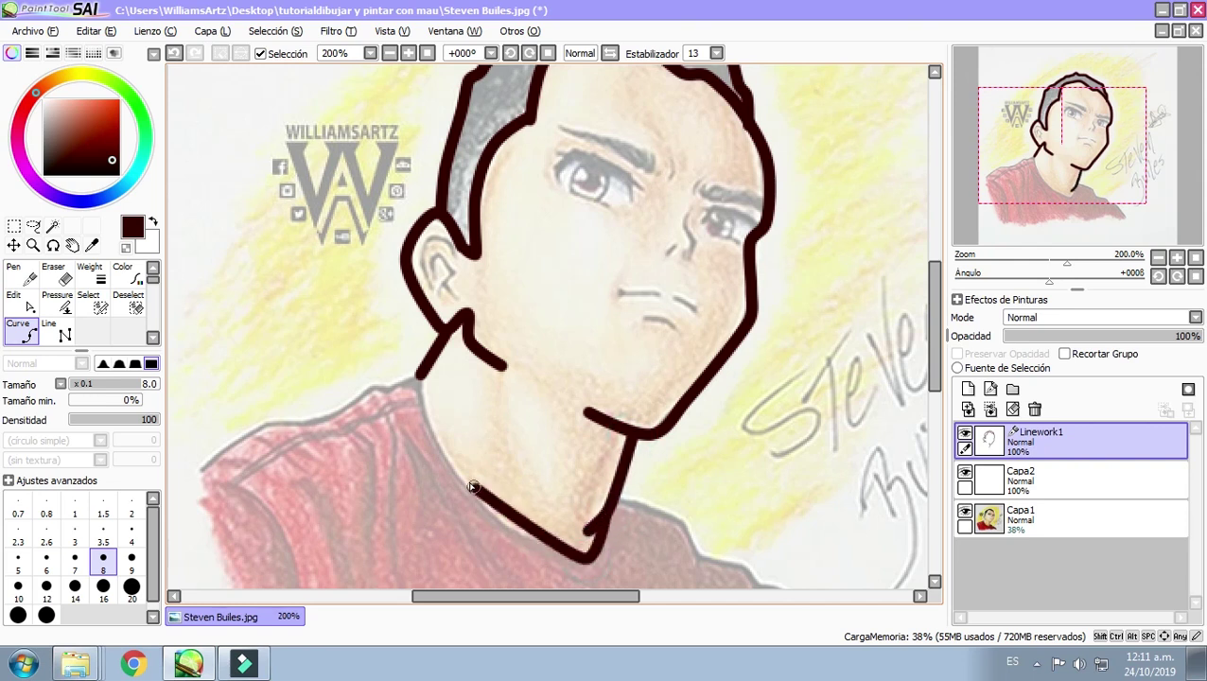
{"action": "left_click", "coordinate": [418, 380]}
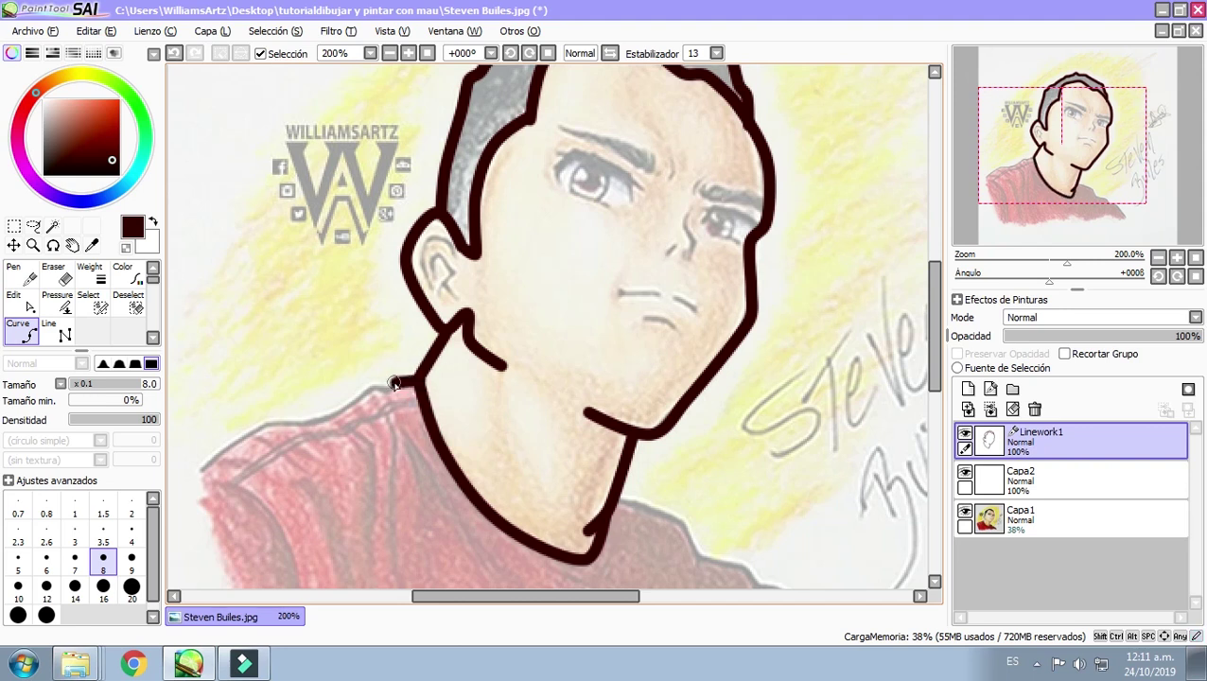
{"action": "left_click", "coordinate": [371, 389]}
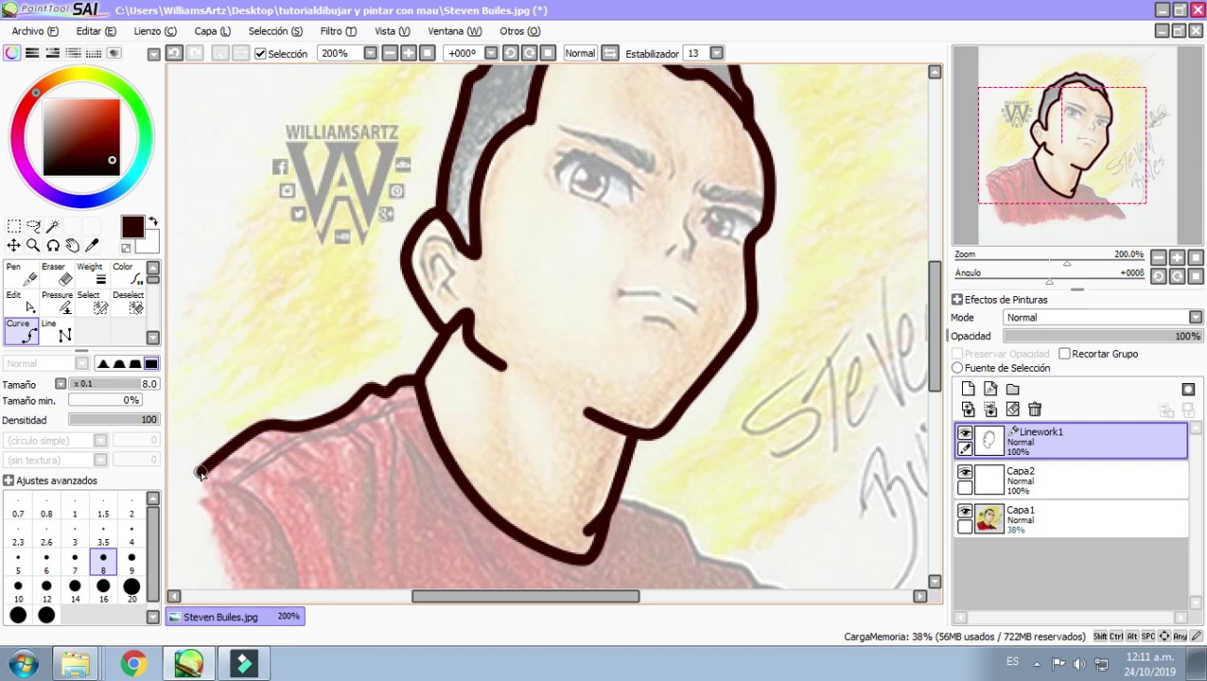
{"action": "scroll", "coordinate": [592, 474], "scroll_direction": "down", "scroll_amount": 2}
{"action": "scroll", "coordinate": [330, 369], "scroll_direction": "up", "scroll_amount": 2}
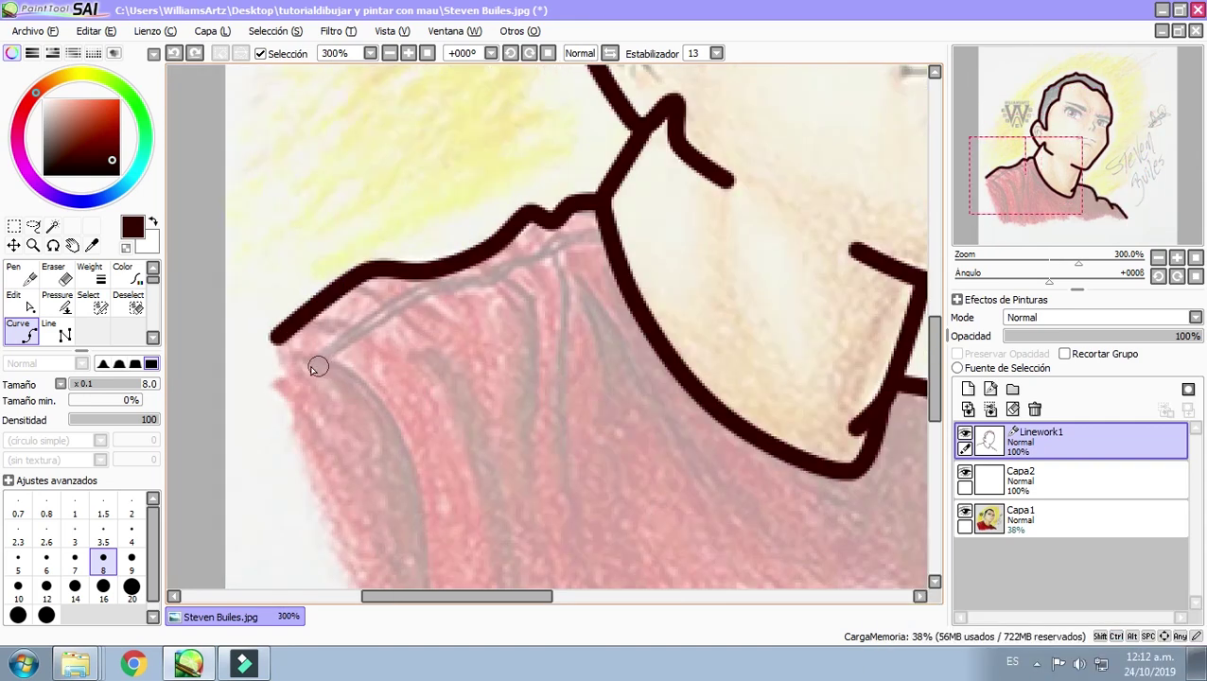
Step: At Tamaño 4.0, draw thin collar lines and a shirt fold
{"action": "left_click_drag", "start_coordinate": [124, 381], "coordinate": [107, 386]}
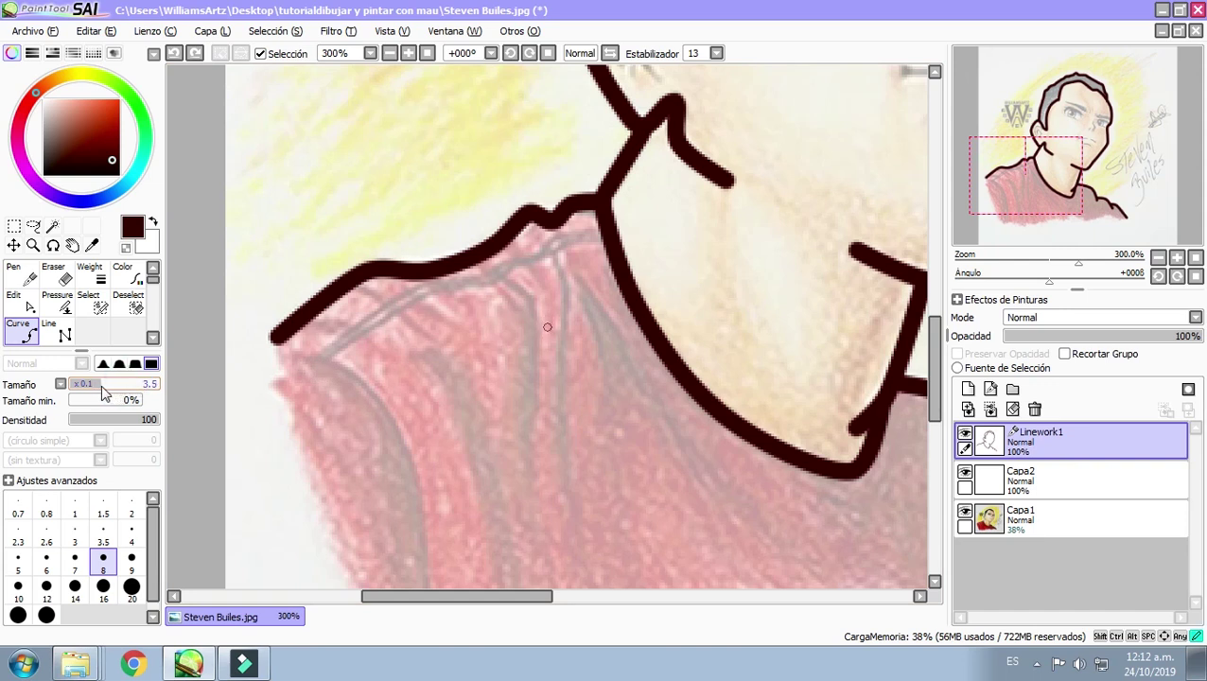
{"action": "left_click", "coordinate": [597, 234]}
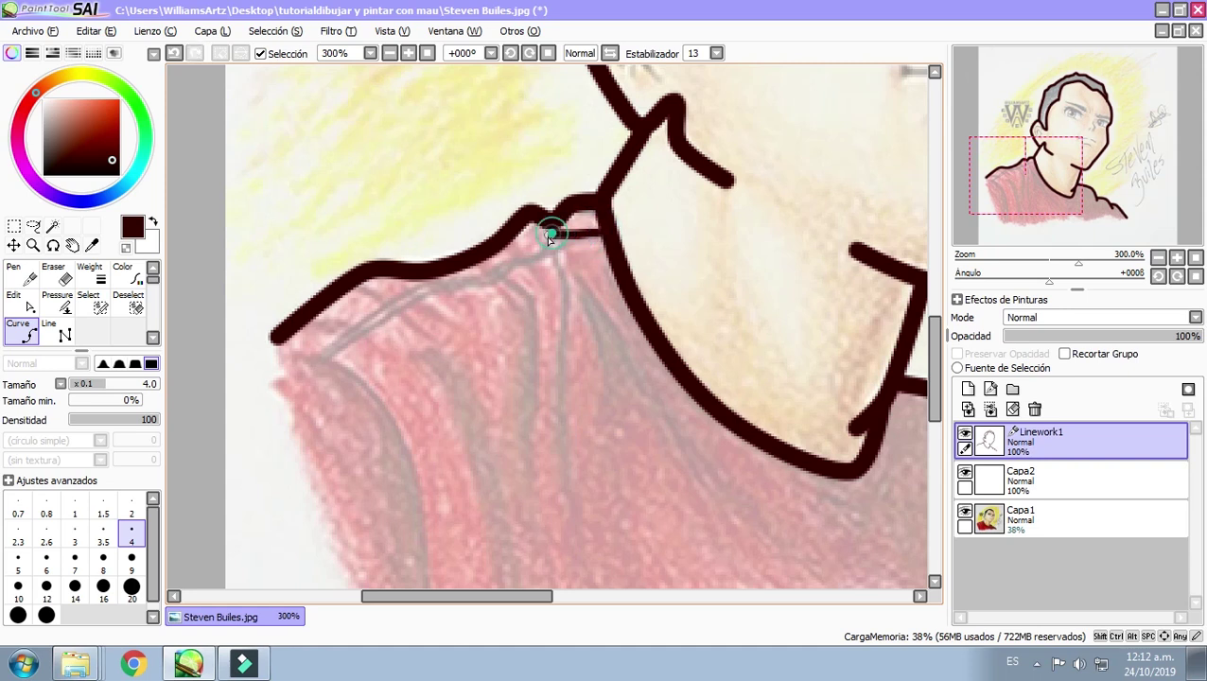
{"action": "left_click", "coordinate": [478, 282]}
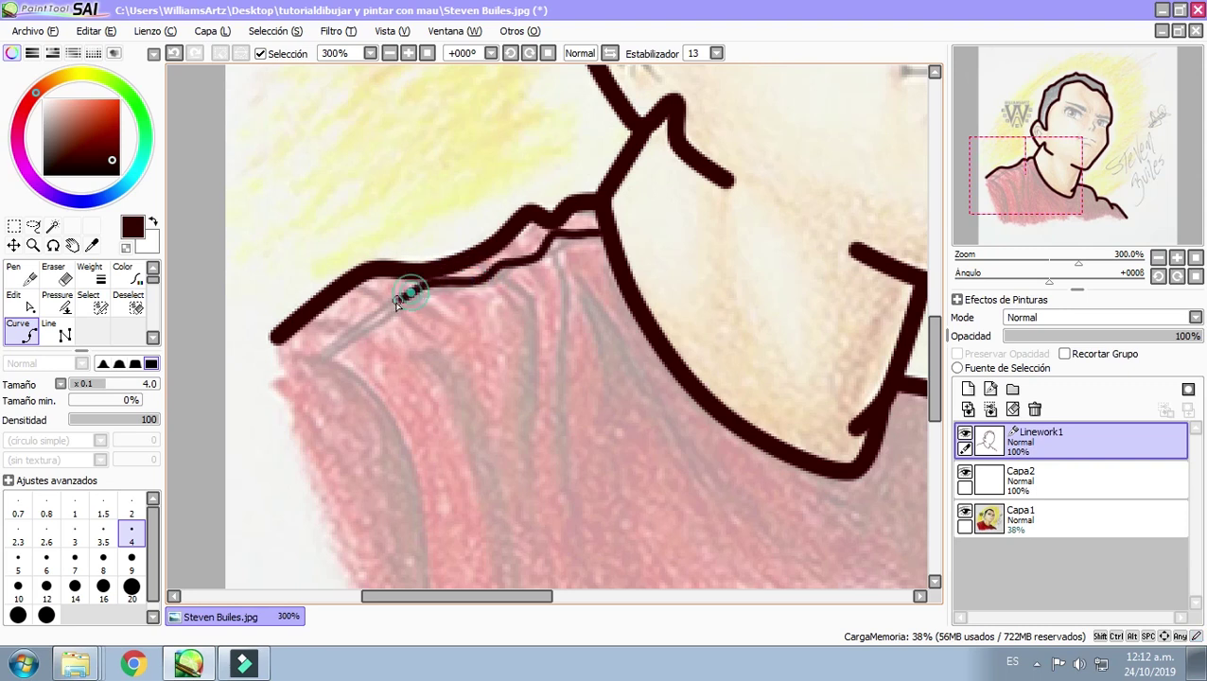
{"action": "double_click", "coordinate": [312, 358]}
{"action": "left_click", "coordinate": [484, 278]}
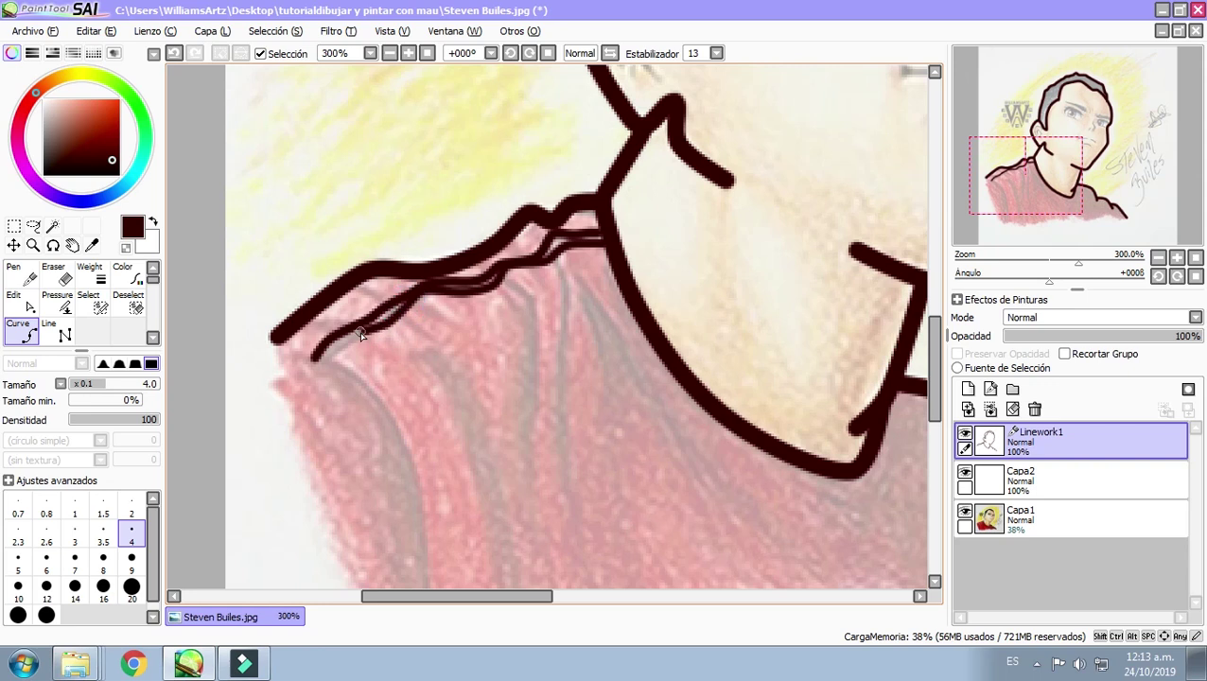
{"action": "left_click", "coordinate": [318, 430]}
{"action": "double_click", "coordinate": [417, 498]}
Step: Add three more thin fold lines down the red shirt
{"action": "left_click", "coordinate": [284, 246]}
{"action": "left_click", "coordinate": [336, 317]}
{"action": "double_click", "coordinate": [367, 478]}
{"action": "left_click", "coordinate": [437, 166]}
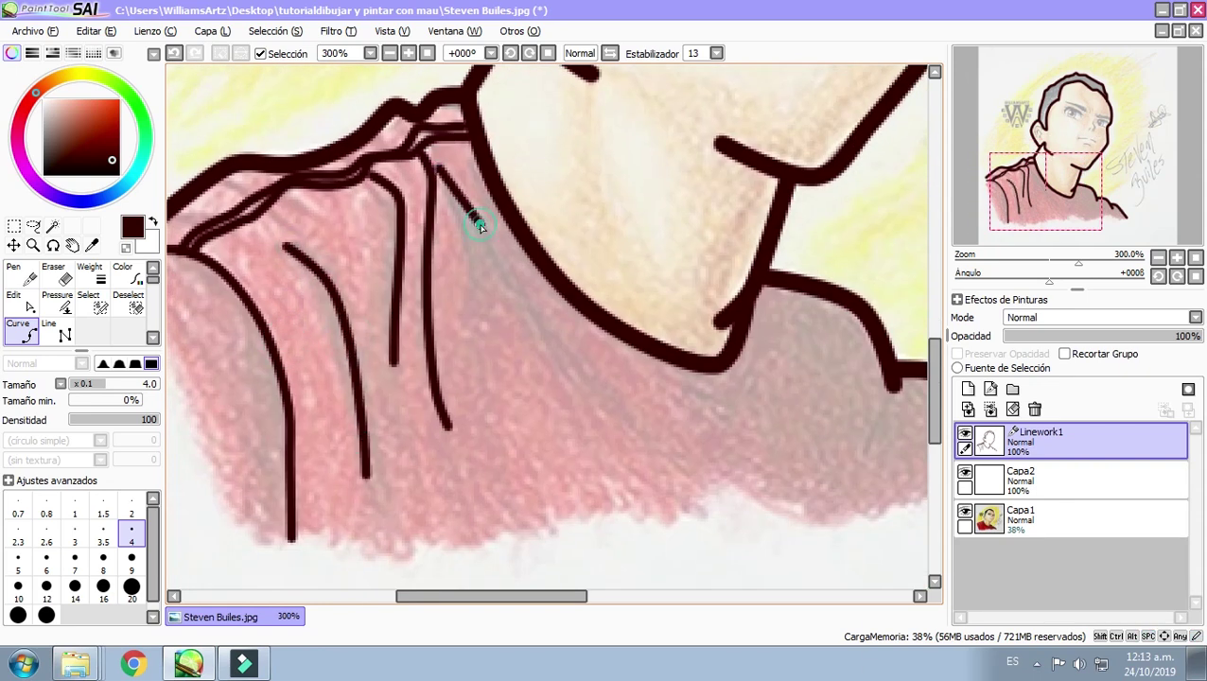
{"action": "double_click", "coordinate": [512, 296]}
{"action": "left_click", "coordinate": [439, 170]}
{"action": "double_click", "coordinate": [465, 306]}
Step: Trace the inner ear arcs and the Y-shaped inner ear line with curves
{"action": "scroll", "coordinate": [512, 256], "scroll_direction": "down", "scroll_amount": 3}
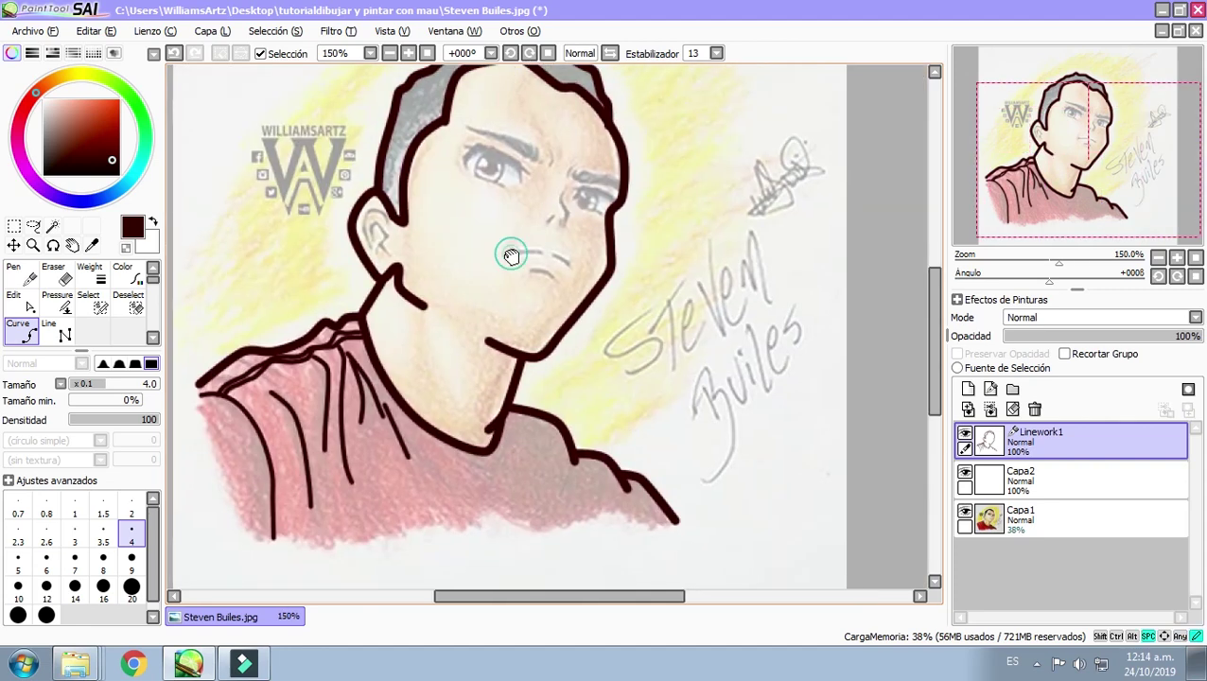
{"action": "scroll", "coordinate": [472, 394], "scroll_direction": "up", "scroll_amount": 5}
{"action": "left_click", "coordinate": [490, 361]}
{"action": "double_click", "coordinate": [388, 445]}
{"action": "left_click", "coordinate": [478, 352]}
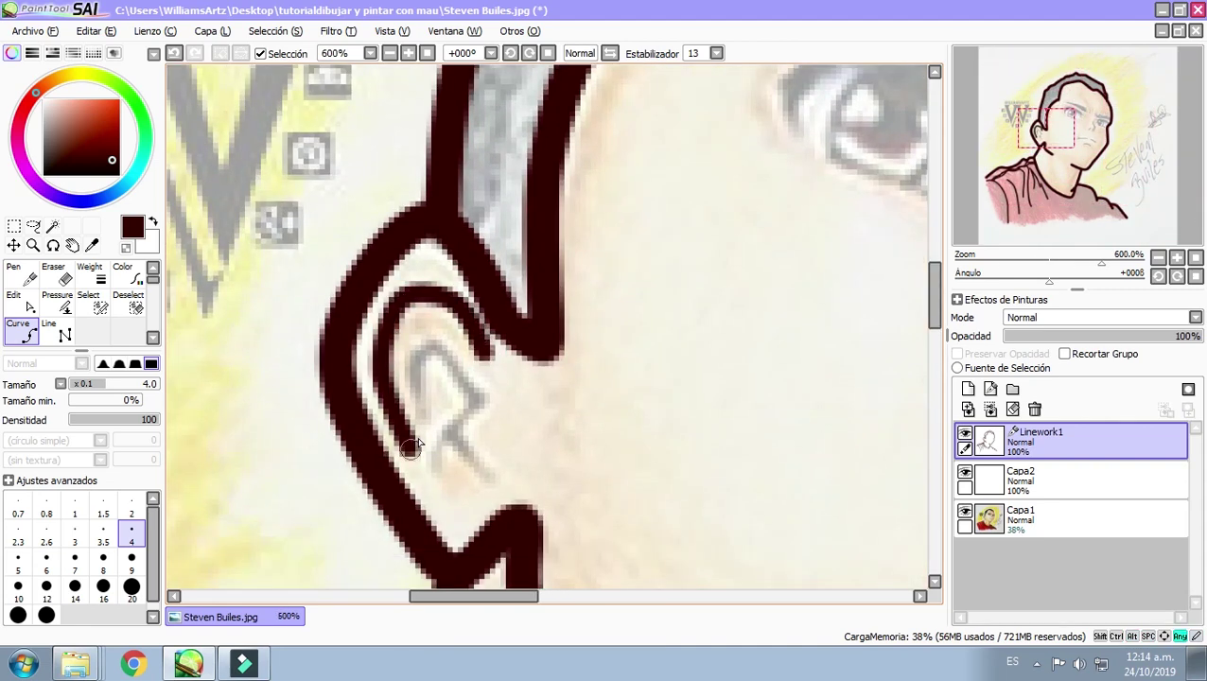
{"action": "double_click", "coordinate": [421, 421]}
{"action": "left_click", "coordinate": [492, 483]}
{"action": "double_click", "coordinate": [480, 401]}
Step: Draw the bent mouth line, undoing a misplaced slanted line first
{"action": "scroll", "coordinate": [480, 401], "scroll_direction": "down", "scroll_amount": 4}
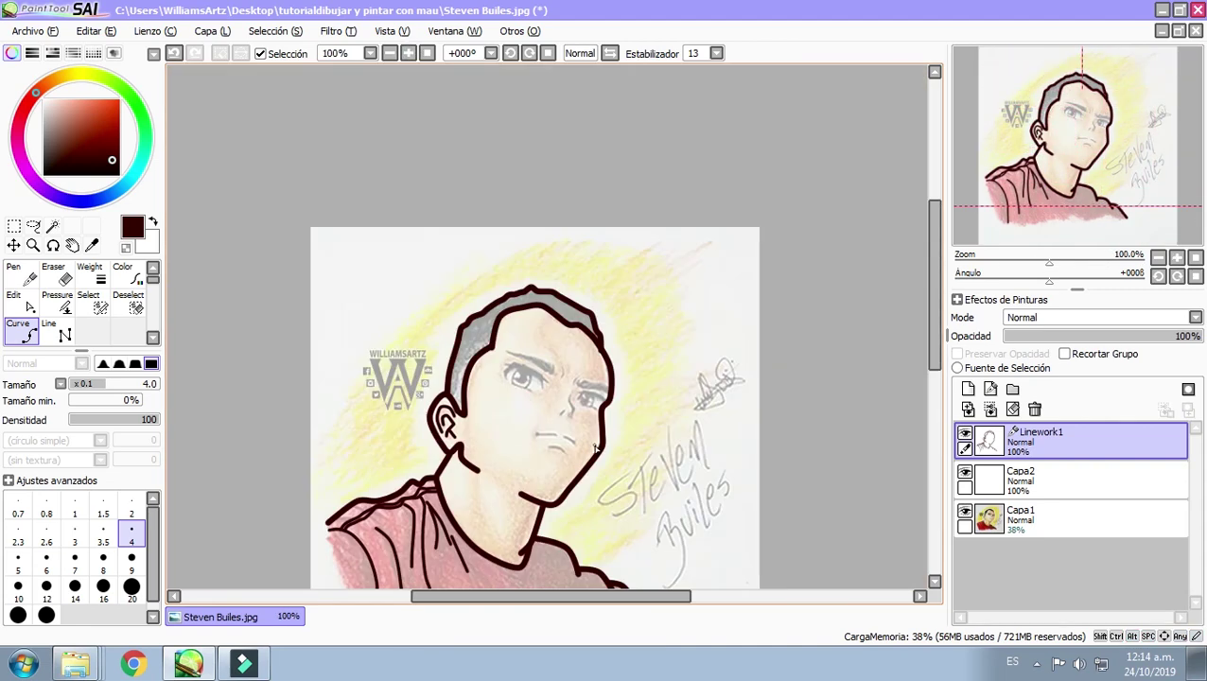
{"action": "scroll", "coordinate": [565, 428], "scroll_direction": "up", "scroll_amount": 5}
{"action": "left_click", "coordinate": [568, 428]}
{"action": "double_click", "coordinate": [463, 374]}
{"action": "key", "text": "ctrl+z"}
{"action": "left_click", "coordinate": [575, 440]}
{"action": "left_click", "coordinate": [425, 350]}
{"action": "double_click", "coordinate": [189, 344]}
Step: With the brush enlarged to about 7.9, draw the line under the mouth
{"action": "scroll", "coordinate": [368, 359], "scroll_direction": "down", "scroll_amount": 5}
{"action": "scroll", "coordinate": [368, 358], "scroll_direction": "up", "scroll_amount": 2}
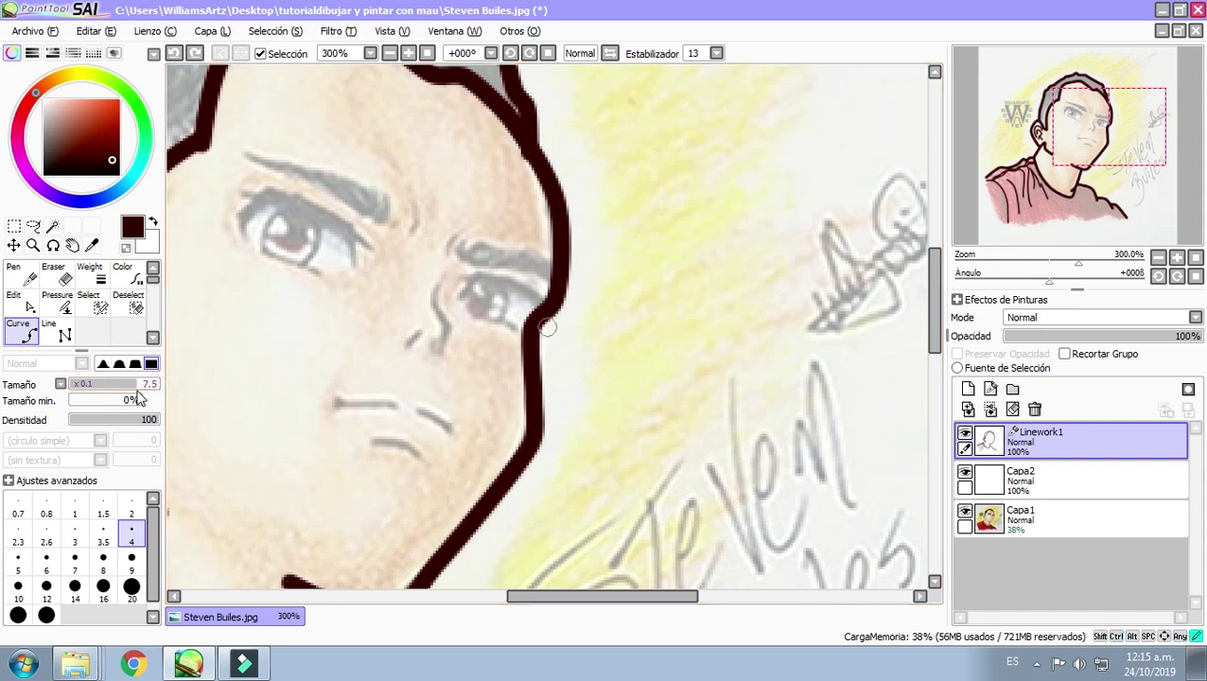
{"action": "left_click_drag", "start_coordinate": [404, 409], "coordinate": [340, 404]}
{"action": "left_click", "coordinate": [369, 436]}
{"action": "double_click", "coordinate": [437, 463]}
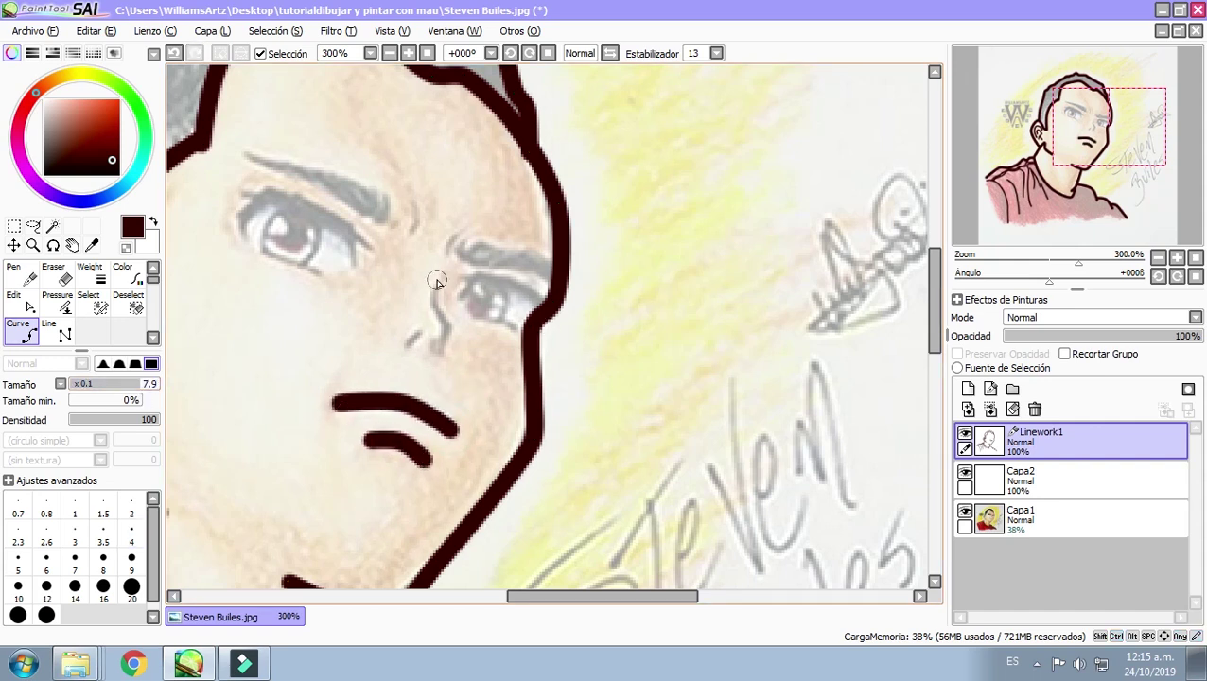
{"action": "scroll", "coordinate": [436, 280], "scroll_direction": "up", "scroll_amount": 2}
Step: At brush size about 3.7, trace the S-shaped nose line and a short nostril stroke
{"action": "left_click", "coordinate": [106, 387]}
{"action": "left_click", "coordinate": [431, 417]}
{"action": "left_click", "coordinate": [459, 364]}
{"action": "left_click", "coordinate": [427, 312]}
{"action": "double_click", "coordinate": [450, 259]}
{"action": "double_click", "coordinate": [412, 371]}
Step: Trace the eyebrow strokes along the brow, plus short strokes near the eye and nose bridge
{"action": "left_click", "coordinate": [450, 242]}
{"action": "double_click", "coordinate": [486, 196]}
{"action": "left_click", "coordinate": [473, 219]}
{"action": "left_click", "coordinate": [488, 251]}
{"action": "double_click", "coordinate": [625, 263]}
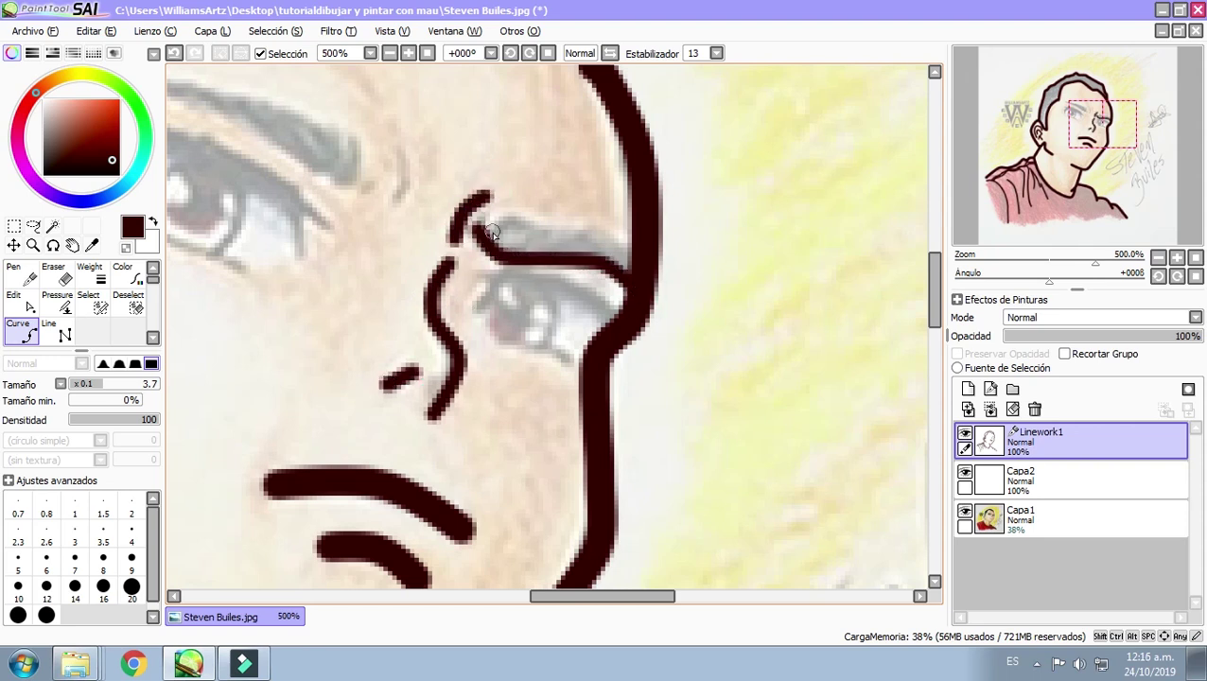
{"action": "left_click", "coordinate": [491, 231]}
{"action": "double_click", "coordinate": [635, 272]}
{"action": "left_click", "coordinate": [399, 228]}
{"action": "left_click_drag", "start_coordinate": [398, 229], "coordinate": [606, 286]}
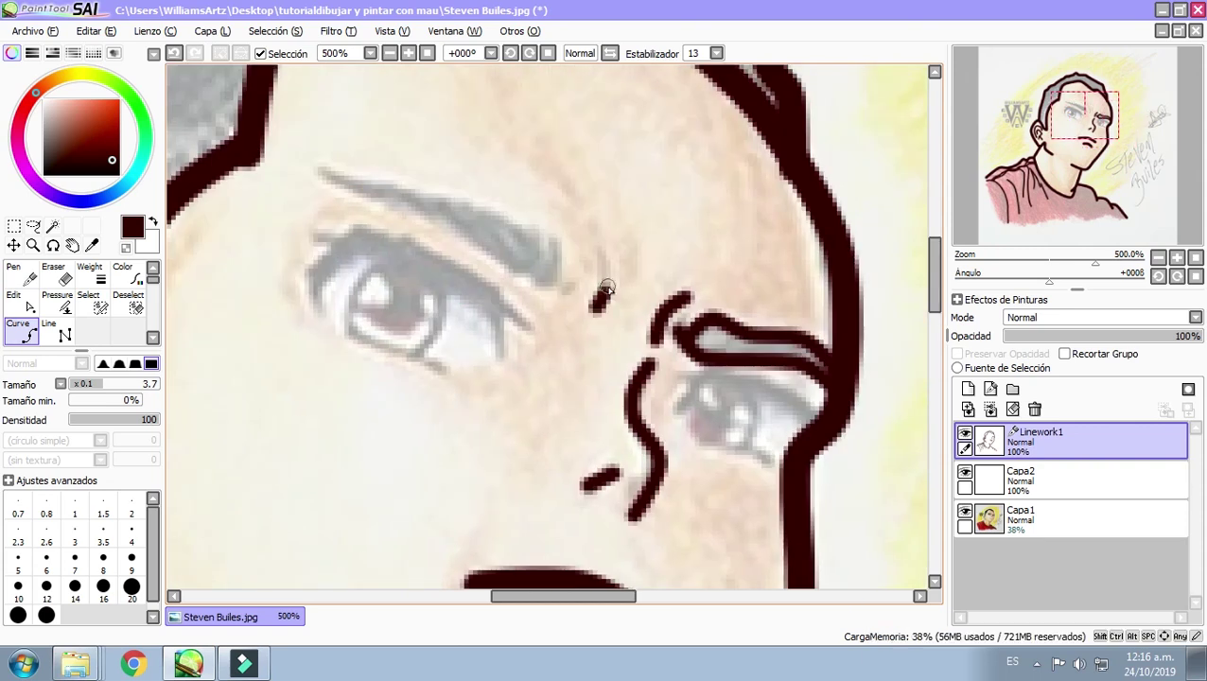
{"action": "double_click", "coordinate": [598, 248]}
{"action": "left_click", "coordinate": [547, 289]}
Step: Outline the left eyebrow as a closed curve
{"action": "left_click", "coordinate": [565, 248]}
{"action": "left_click", "coordinate": [323, 171]}
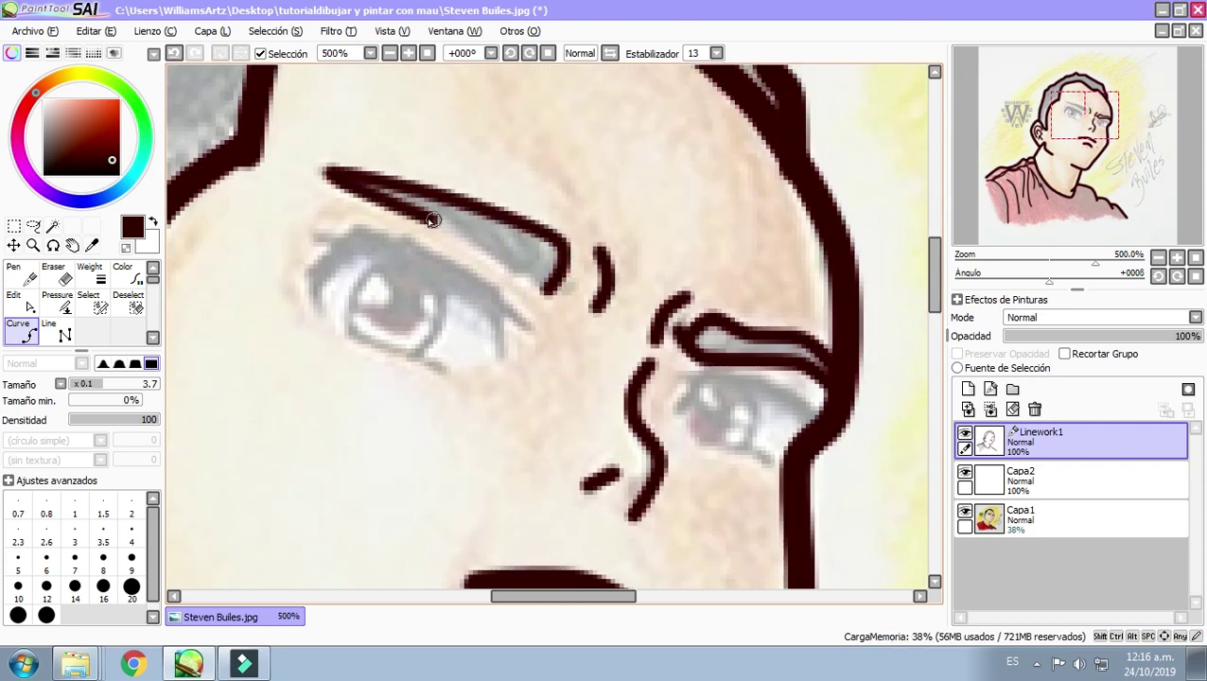
{"action": "left_click", "coordinate": [454, 232]}
{"action": "double_click", "coordinate": [546, 288]}
Step: With a smaller brush, trace the left eye's upper lid and an eye-corner stroke
{"action": "scroll", "coordinate": [535, 330], "scroll_direction": "up", "scroll_amount": 1}
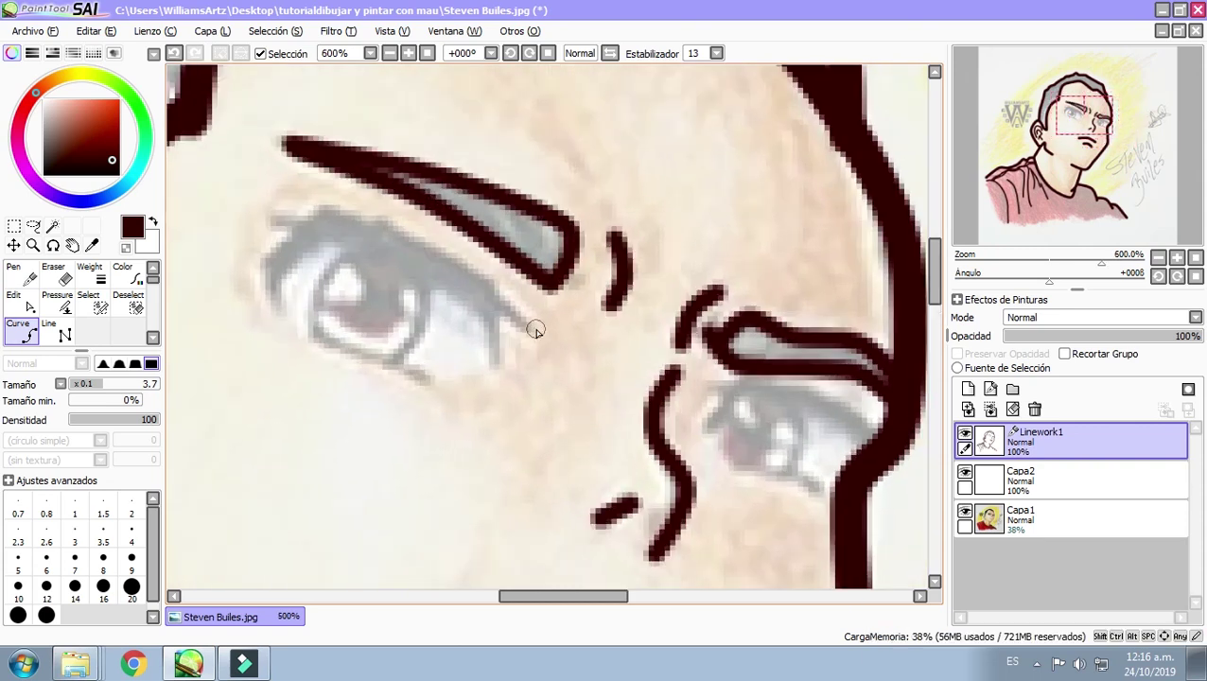
{"action": "key", "text": "["}
{"action": "key", "text": "["}
{"action": "left_click", "coordinate": [540, 335]}
{"action": "left_click", "coordinate": [331, 205]}
{"action": "left_click", "coordinate": [266, 216]}
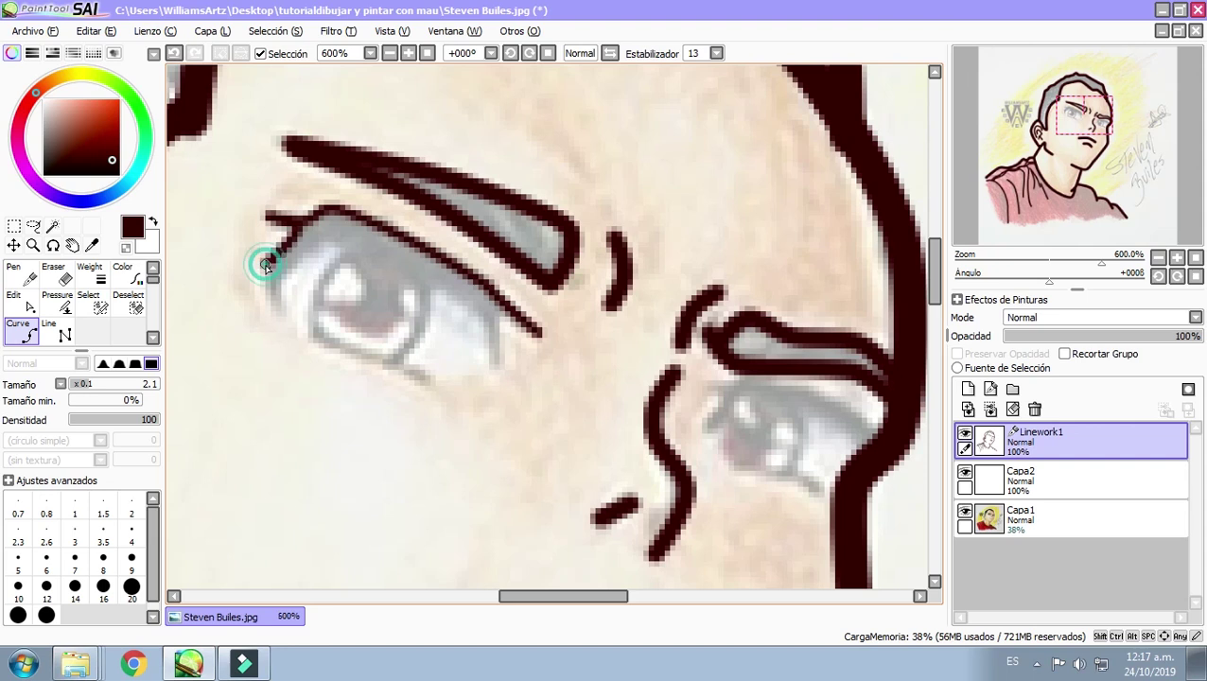
{"action": "double_click", "coordinate": [273, 318]}
{"action": "left_click", "coordinate": [496, 322]}
{"action": "double_click", "coordinate": [495, 367]}
{"action": "left_click", "coordinate": [431, 384]}
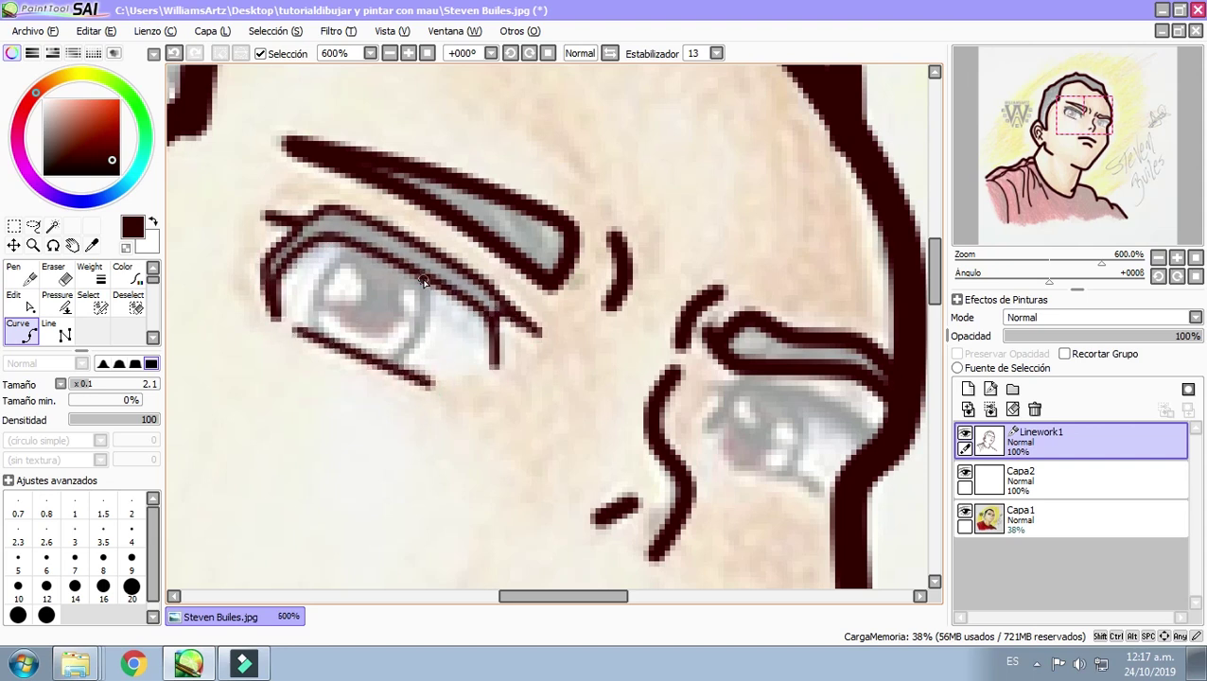
Step: Curve a line around the left eye's iris
{"action": "left_click", "coordinate": [423, 281]}
{"action": "left_click", "coordinate": [433, 327]}
{"action": "left_click", "coordinate": [395, 367]}
{"action": "left_click", "coordinate": [320, 338]}
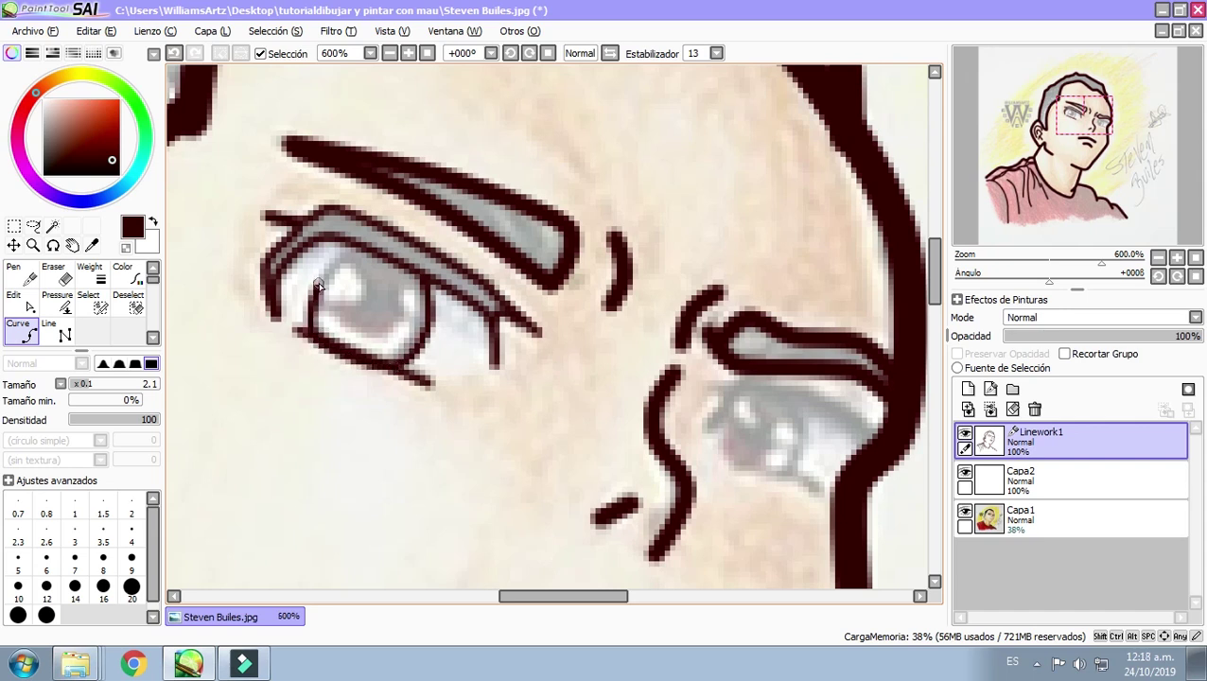
{"action": "double_click", "coordinate": [362, 251]}
Step: Trace the right eye's upper lid and its lower lid with curves
{"action": "left_click", "coordinate": [708, 387]}
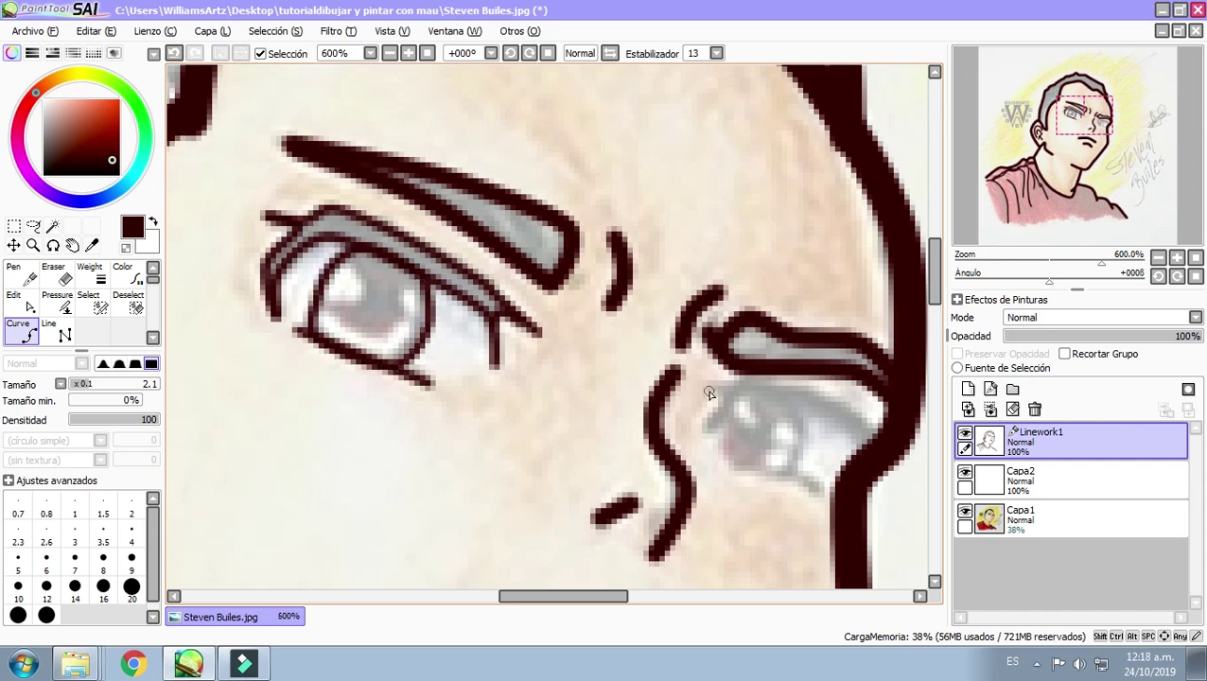
{"action": "left_click", "coordinate": [855, 416]}
{"action": "double_click", "coordinate": [887, 442]}
{"action": "left_click", "coordinate": [703, 430]}
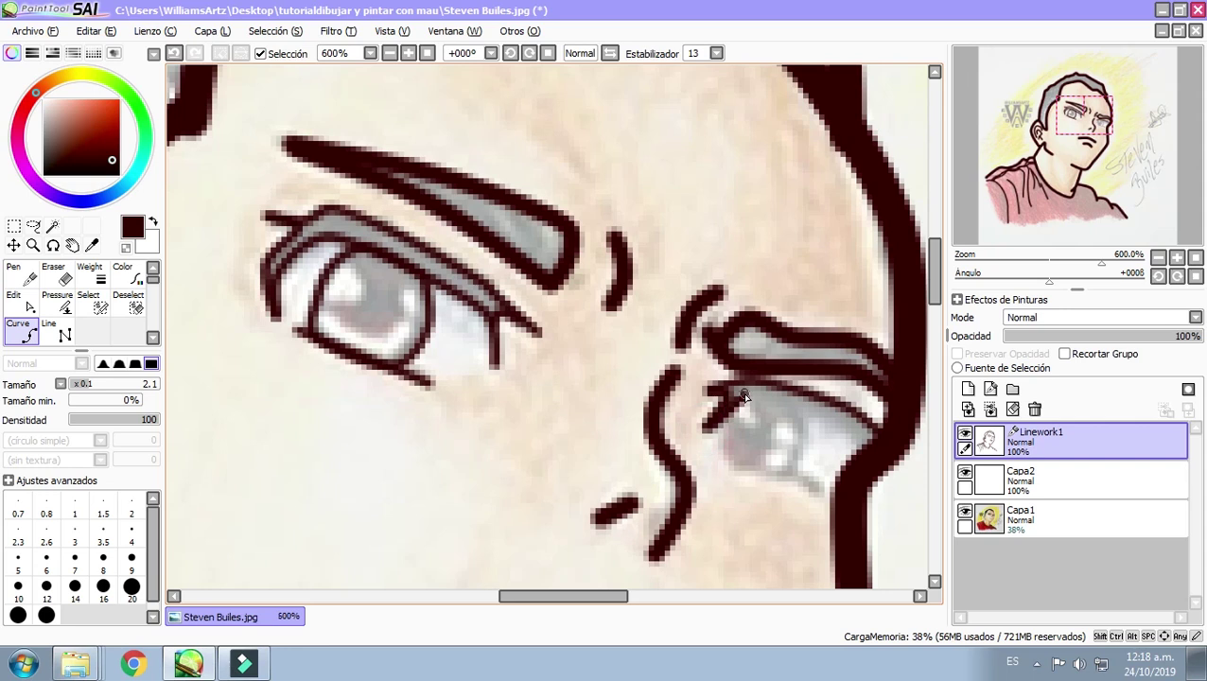
{"action": "left_click", "coordinate": [779, 405]}
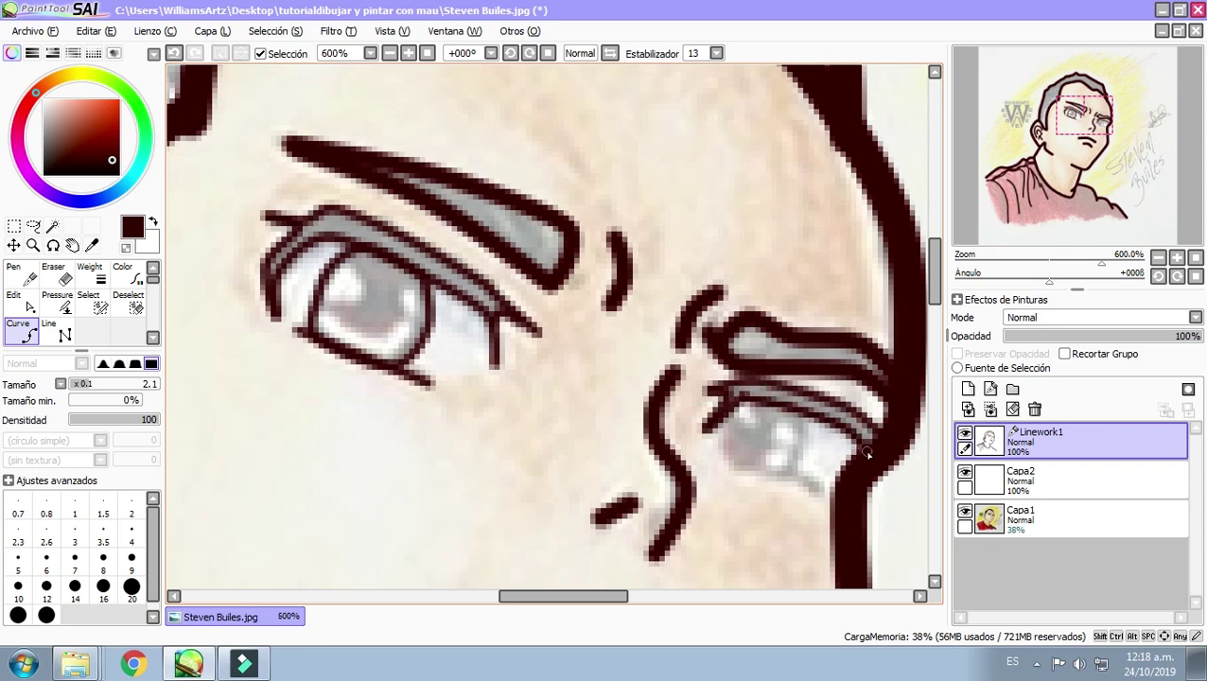
{"action": "left_click", "coordinate": [819, 489]}
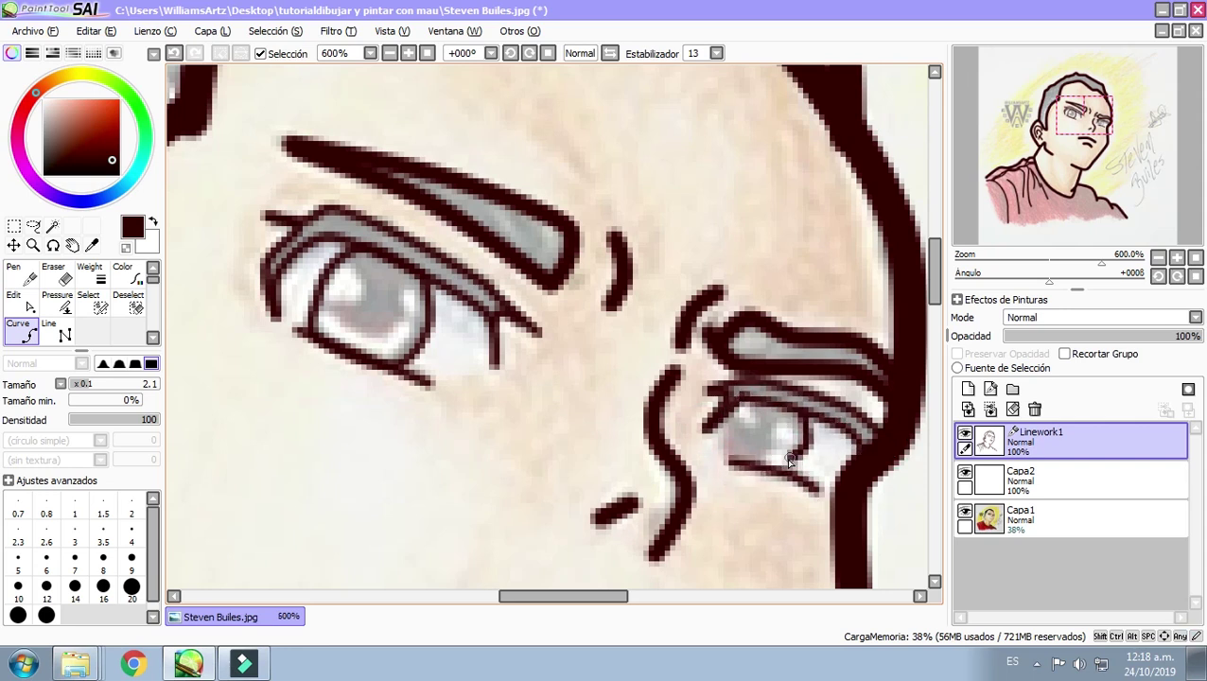
{"action": "scroll", "coordinate": [727, 413], "scroll_direction": "down", "scroll_amount": 10}
Step: Hide the scanned drawing layer Capa1 so only the Linework1 lines show
{"action": "scroll", "coordinate": [457, 353], "scroll_direction": "up", "scroll_amount": 4}
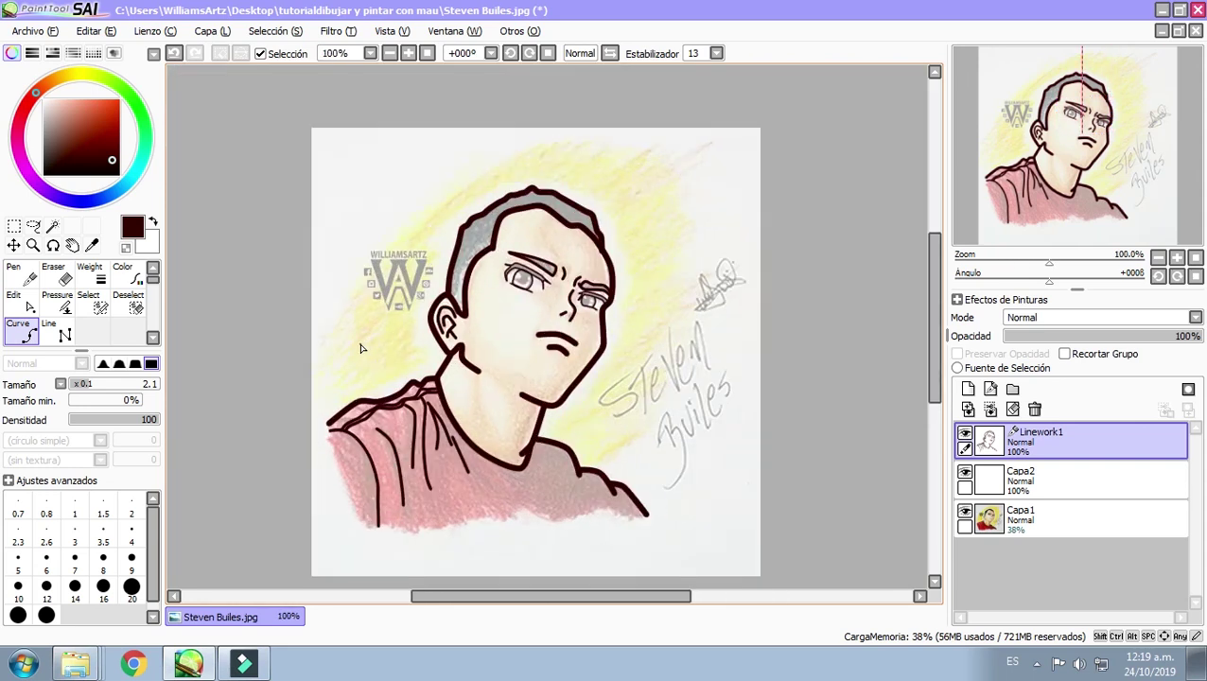
{"action": "scroll", "coordinate": [457, 352], "scroll_direction": "up", "scroll_amount": 1}
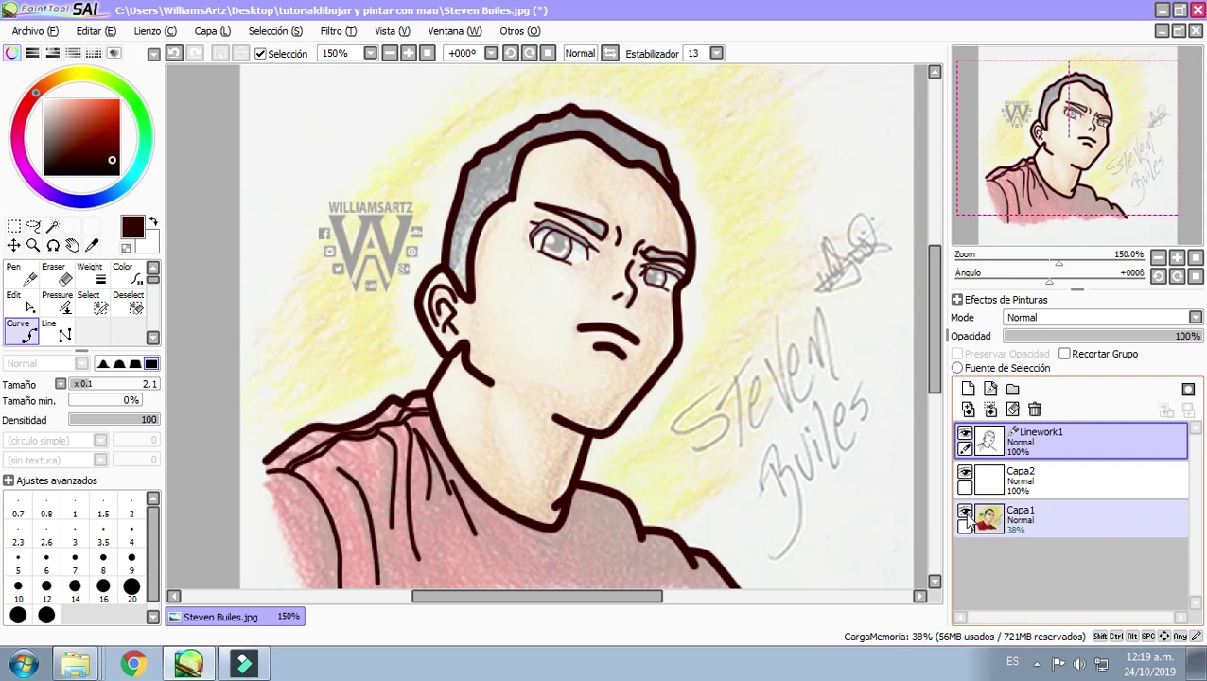
{"action": "left_click", "coordinate": [966, 513]}
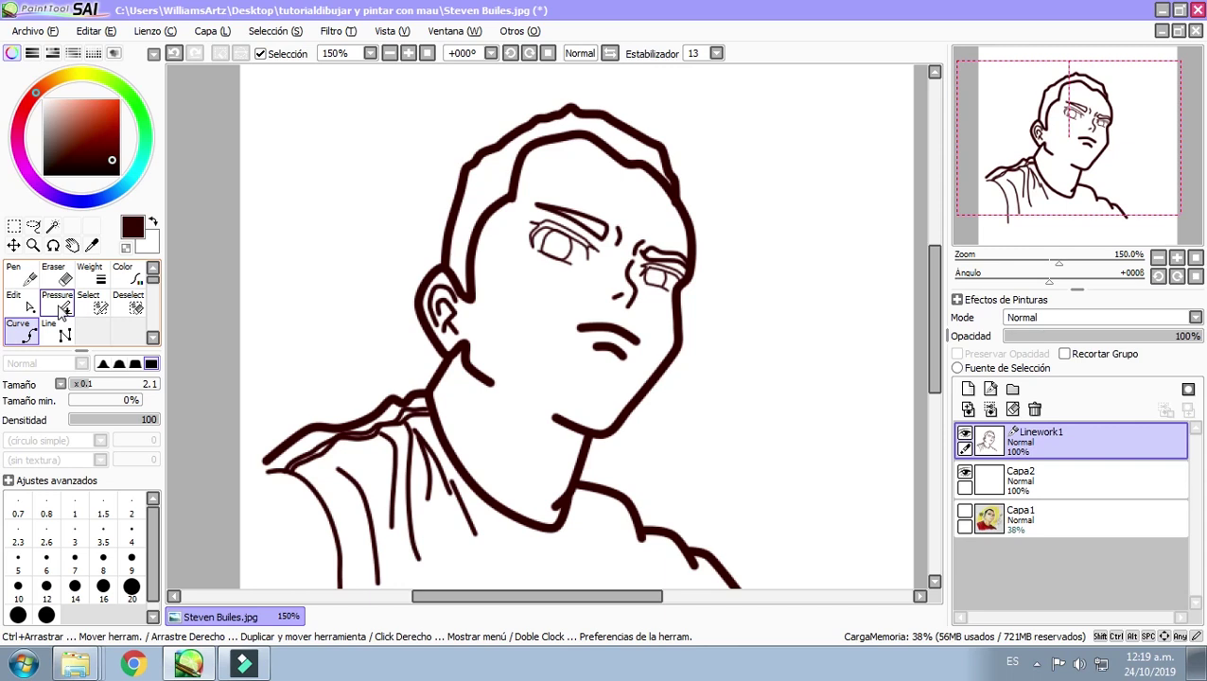
Step: With the Pressure tool, taper both ends and thin the middle of the upper mouth stroke
{"action": "left_click", "coordinate": [61, 310]}
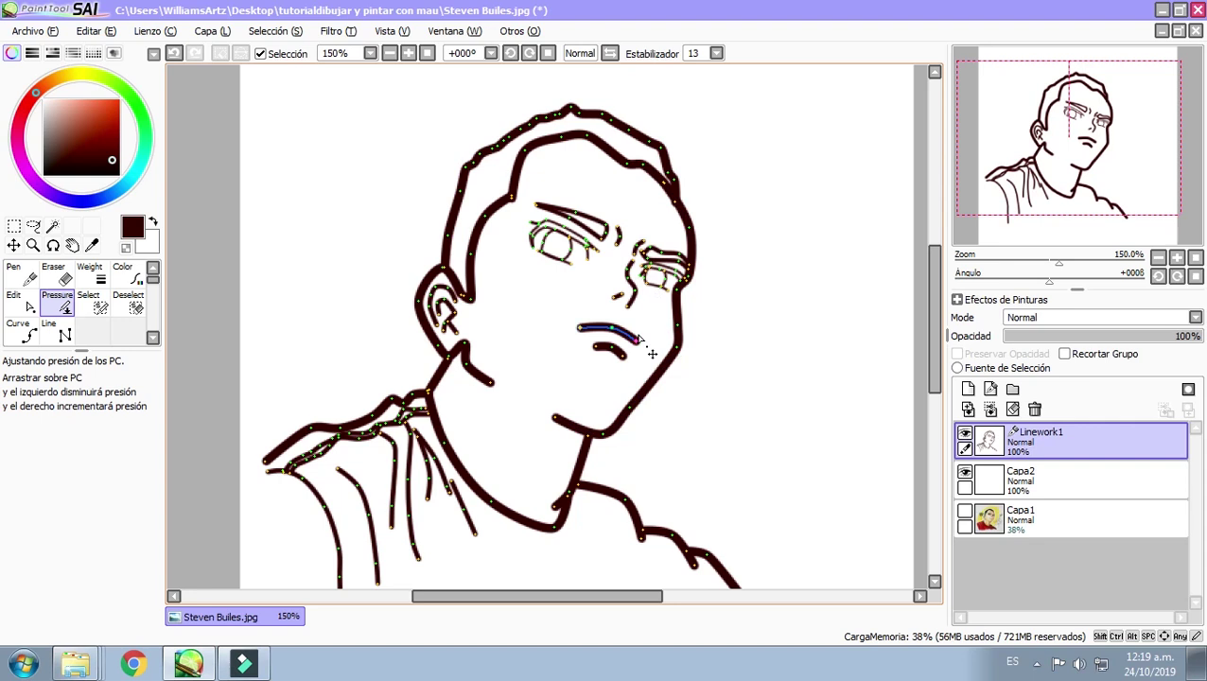
{"action": "scroll", "coordinate": [652, 353], "scroll_direction": "down", "scroll_amount": 4}
{"action": "scroll", "coordinate": [649, 345], "scroll_direction": "up", "scroll_amount": 5}
{"action": "scroll", "coordinate": [649, 345], "scroll_direction": "up", "scroll_amount": 1}
{"action": "scroll", "coordinate": [601, 346], "scroll_direction": "up", "scroll_amount": 2}
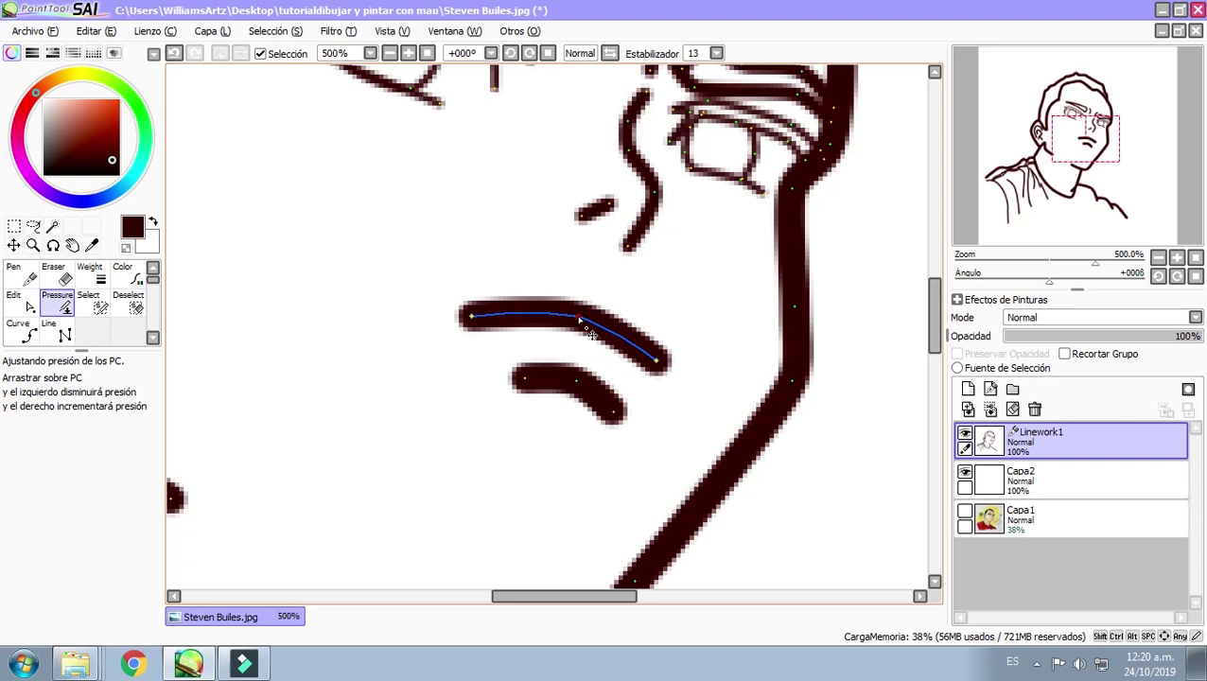
{"action": "left_click_drag", "start_coordinate": [581, 319], "coordinate": [150, 310]}
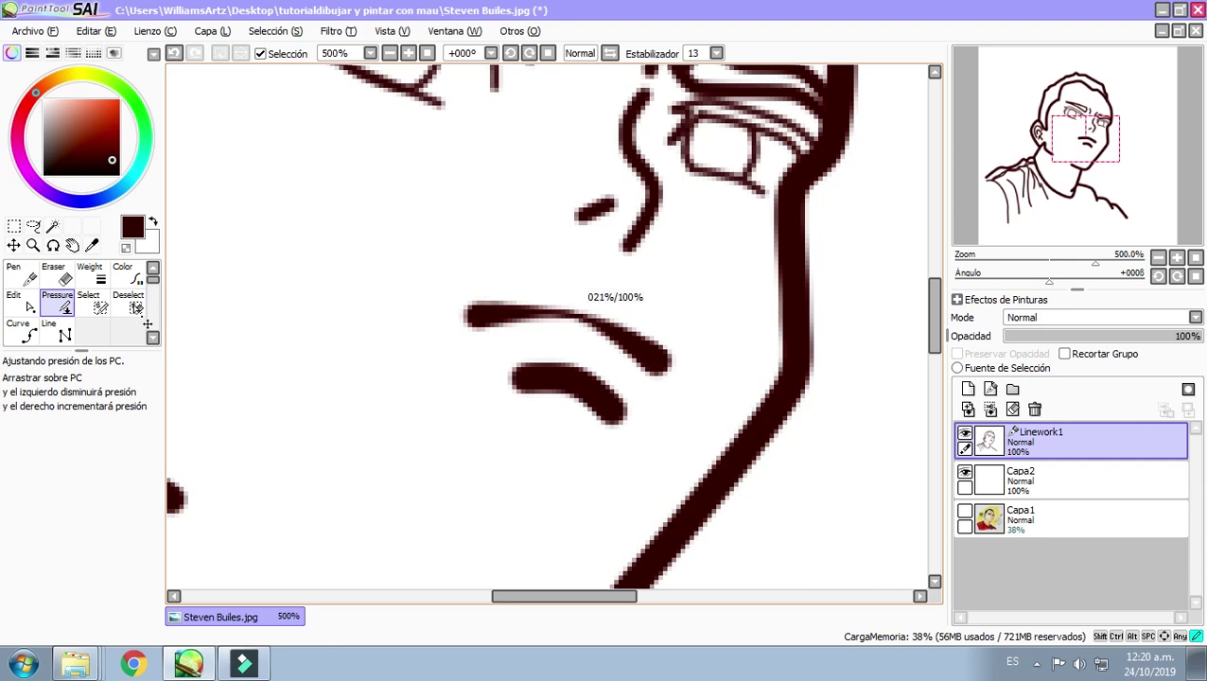
{"action": "mouse_move", "coordinate": [147, 311]}
{"action": "left_mouse_down"}
{"action": "mouse_move", "coordinate": [673, 359]}
{"action": "mouse_move", "coordinate": [881, 360]}
{"action": "mouse_move", "coordinate": [735, 369]}
{"action": "mouse_move", "coordinate": [391, 350]}
{"action": "mouse_move", "coordinate": [204, 318]}
{"action": "mouse_move", "coordinate": [167, 330]}
{"action": "left_mouse_up"}
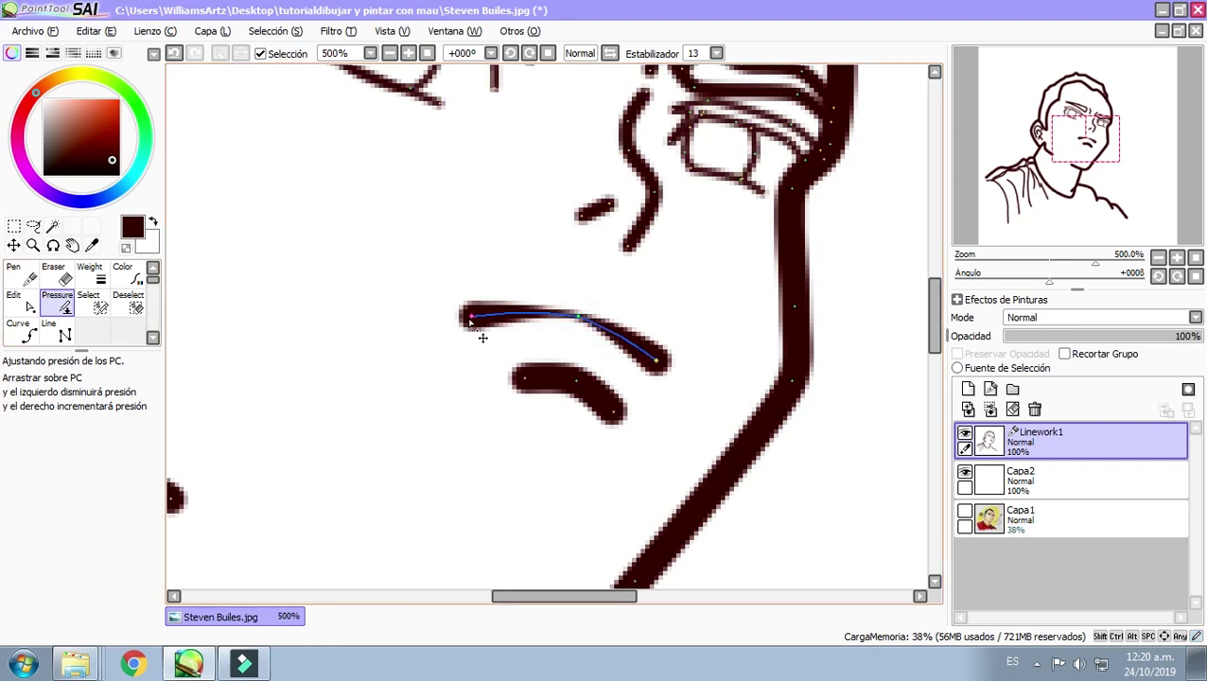
{"action": "left_click_drag", "start_coordinate": [473, 319], "coordinate": [288, 336]}
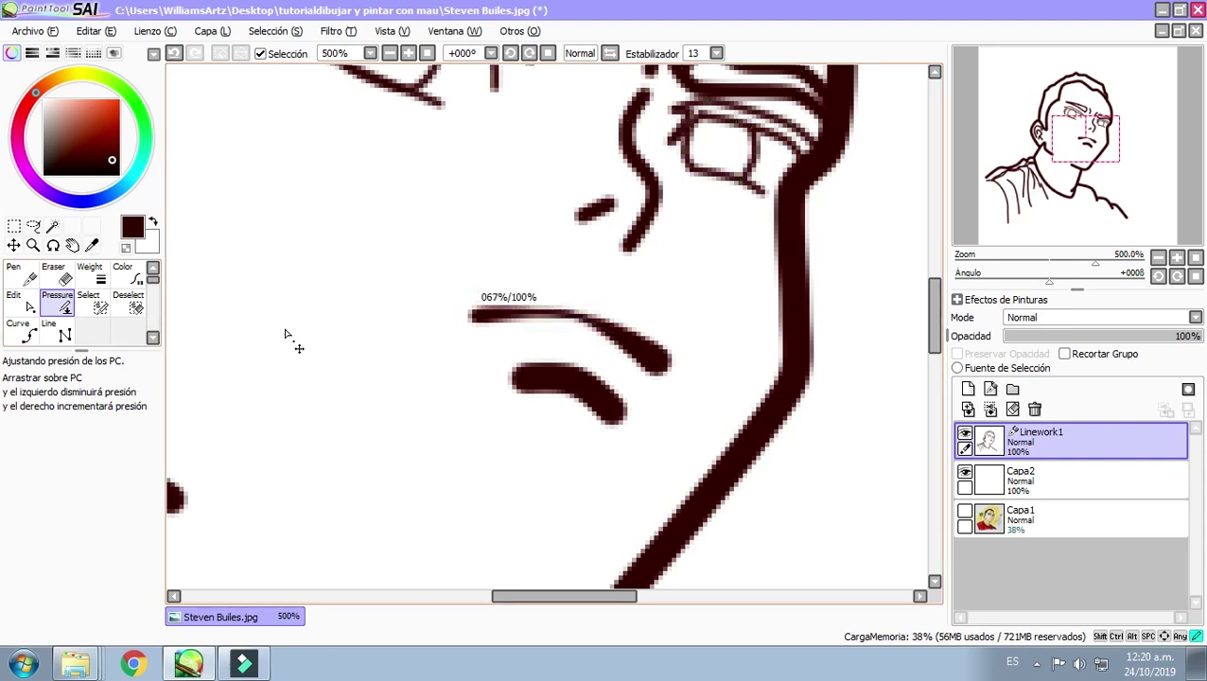
{"action": "mouse_move", "coordinate": [669, 379]}
{"action": "left_mouse_down"}
{"action": "mouse_move", "coordinate": [716, 374]}
{"action": "mouse_move", "coordinate": [803, 411]}
{"action": "mouse_move", "coordinate": [406, 350]}
{"action": "left_mouse_up"}
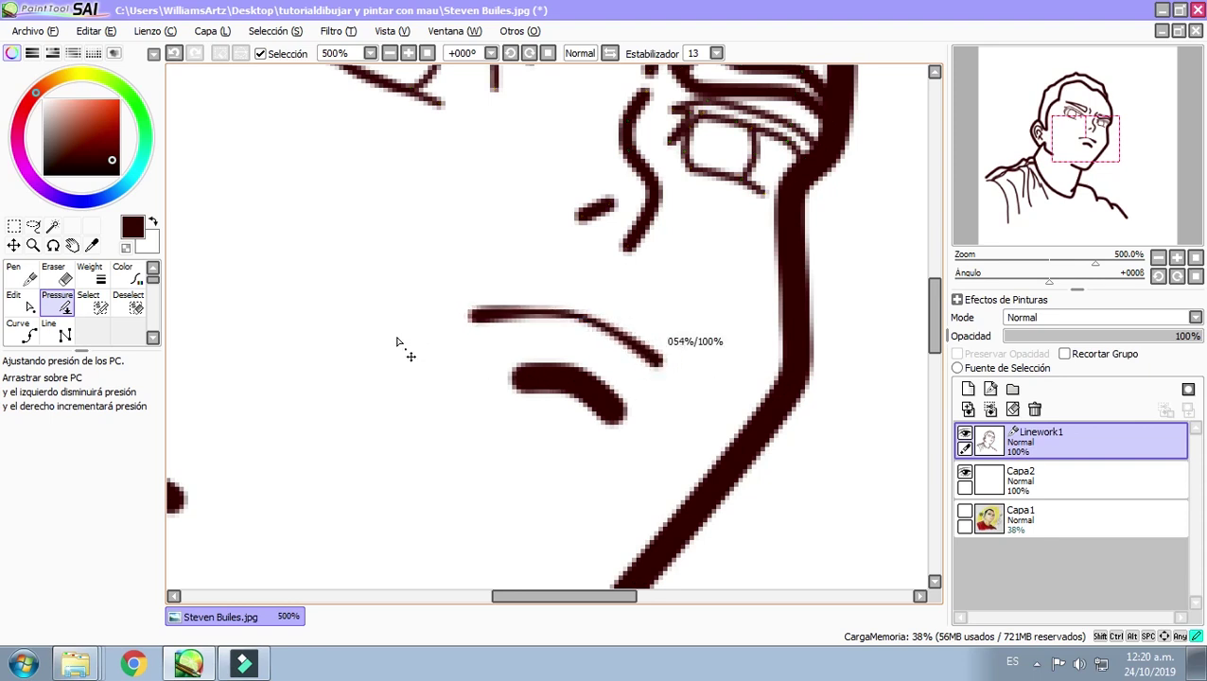
{"action": "scroll", "coordinate": [540, 305], "scroll_direction": "down", "scroll_amount": 1}
{"action": "scroll", "coordinate": [539, 305], "scroll_direction": "down", "scroll_amount": 3}
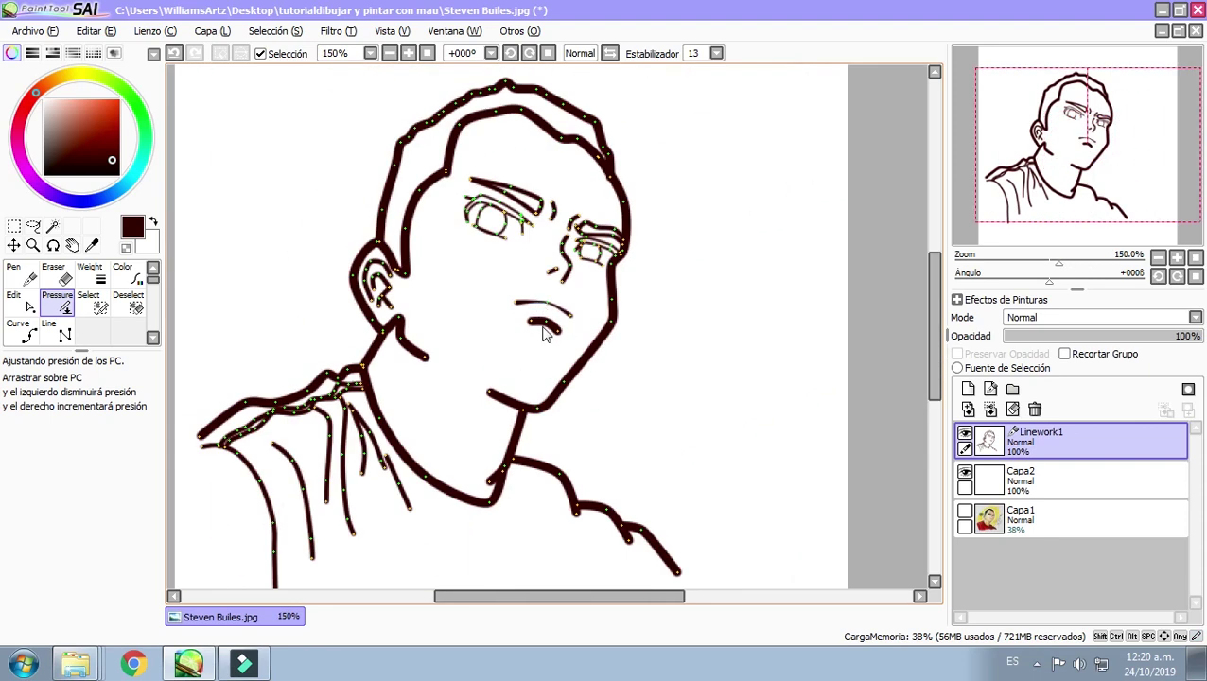
{"action": "scroll", "coordinate": [544, 333], "scroll_direction": "down", "scroll_amount": 3}
{"action": "scroll", "coordinate": [543, 333], "scroll_direction": "up", "scroll_amount": 3}
{"action": "scroll", "coordinate": [558, 317], "scroll_direction": "up", "scroll_amount": 3}
{"action": "scroll", "coordinate": [550, 358], "scroll_direction": "up", "scroll_amount": 2}
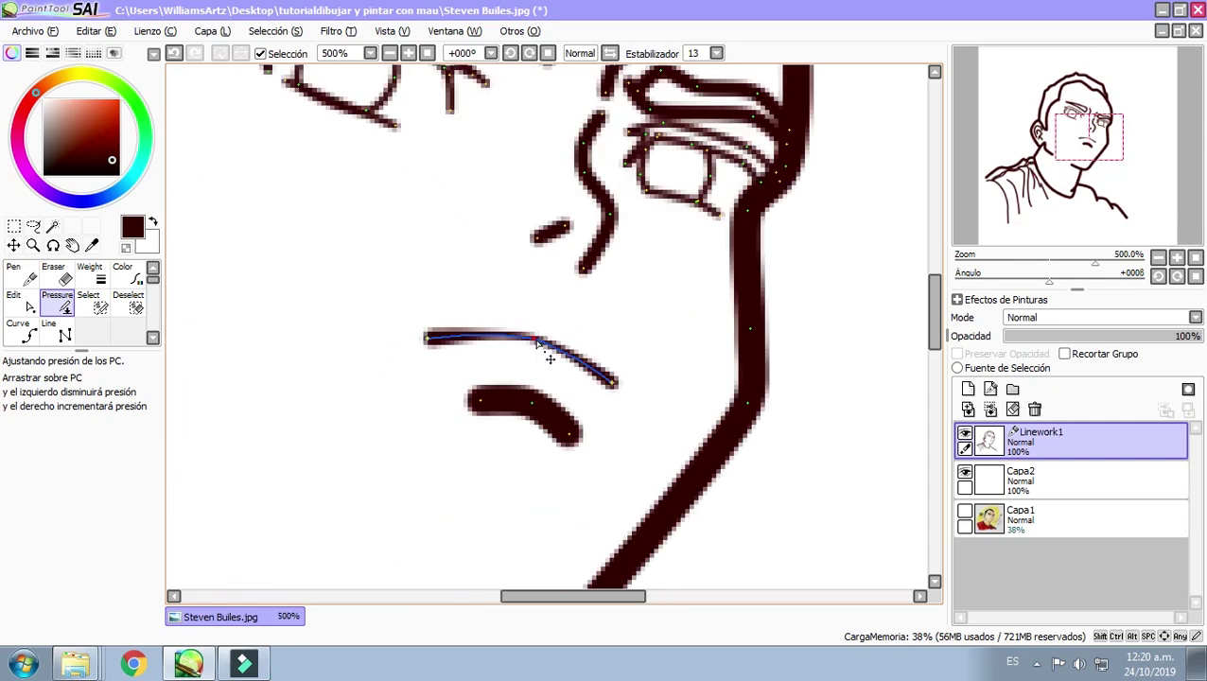
{"action": "left_click_drag", "start_coordinate": [535, 337], "coordinate": [402, 360]}
Step: Reshape the lower mouth stroke's pressure so it tapers toward its ends
{"action": "mouse_move", "coordinate": [545, 427]}
{"action": "left_mouse_down"}
{"action": "mouse_move", "coordinate": [528, 410]}
{"action": "mouse_move", "coordinate": [342, 417]}
{"action": "mouse_move", "coordinate": [558, 437]}
{"action": "mouse_move", "coordinate": [566, 502]}
{"action": "mouse_move", "coordinate": [350, 453]}
{"action": "mouse_move", "coordinate": [216, 452]}
{"action": "left_mouse_up"}
{"action": "mouse_move", "coordinate": [547, 417]}
{"action": "left_mouse_down"}
{"action": "mouse_move", "coordinate": [530, 404]}
{"action": "mouse_move", "coordinate": [478, 425]}
{"action": "mouse_move", "coordinate": [413, 423]}
{"action": "mouse_move", "coordinate": [170, 477]}
{"action": "left_mouse_up"}
{"action": "scroll", "coordinate": [634, 348], "scroll_direction": "down", "scroll_amount": 2}
{"action": "scroll", "coordinate": [635, 348], "scroll_direction": "down", "scroll_amount": 1}
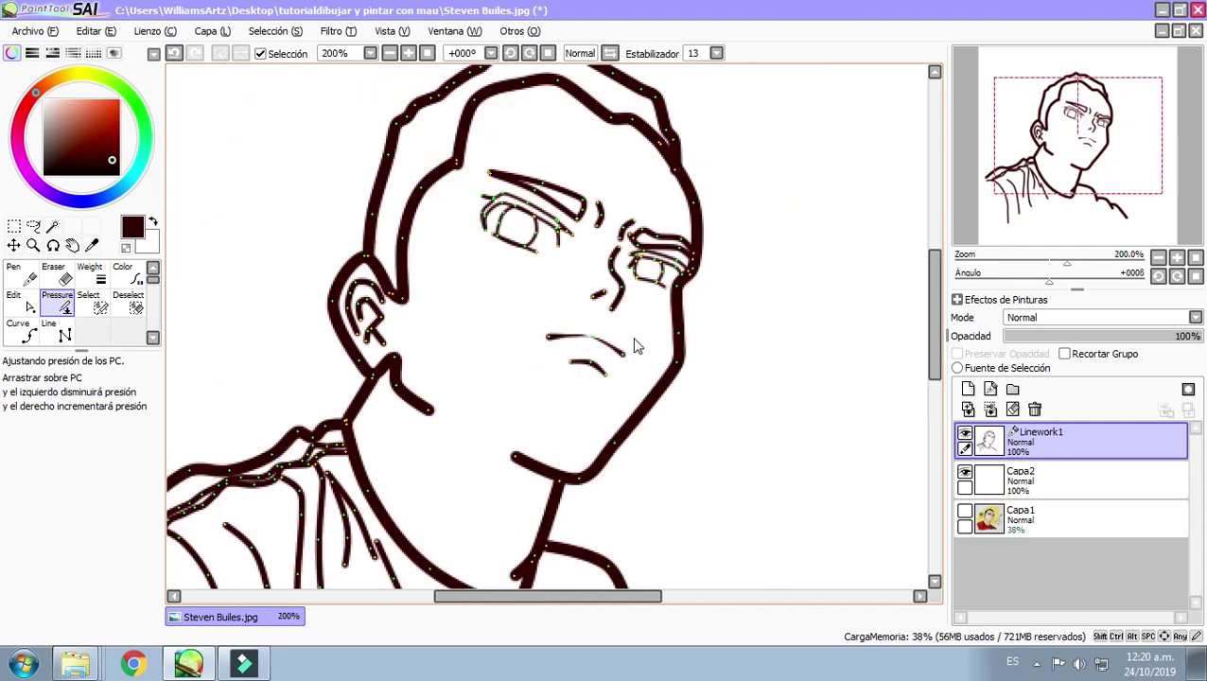
{"action": "scroll", "coordinate": [588, 316], "scroll_direction": "up", "scroll_amount": 2}
{"action": "scroll", "coordinate": [596, 363], "scroll_direction": "up", "scroll_amount": 2}
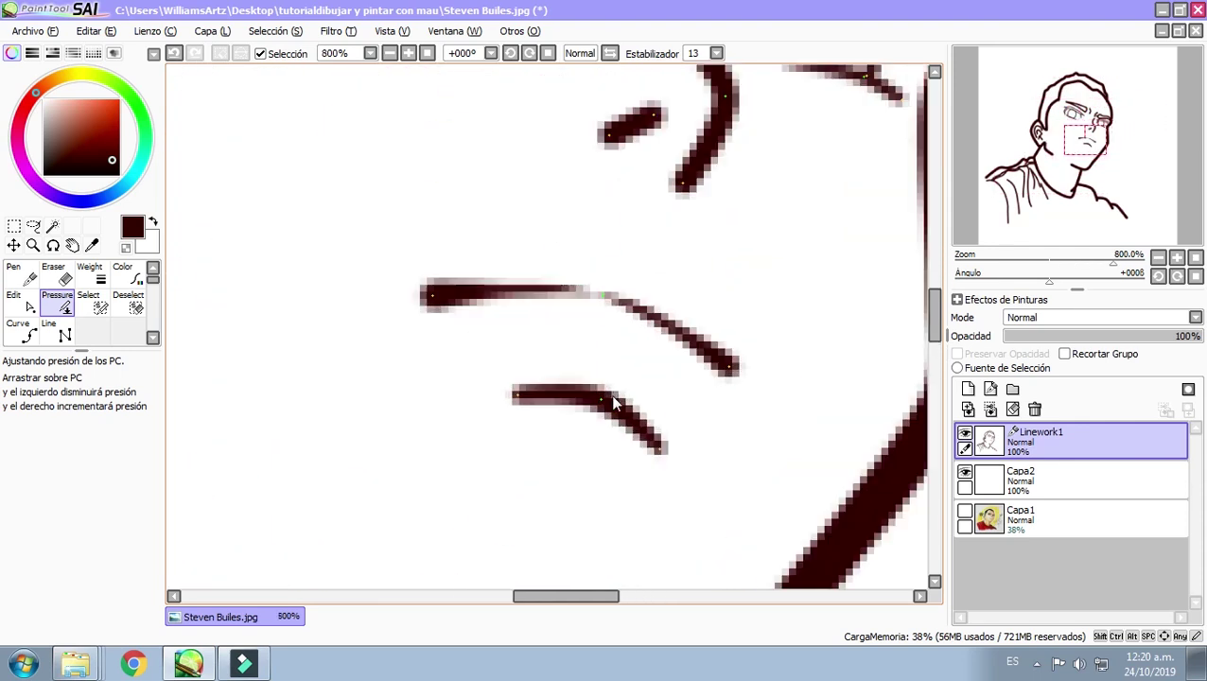
{"action": "mouse_move", "coordinate": [610, 417]}
{"action": "left_mouse_down"}
{"action": "mouse_move", "coordinate": [534, 420]}
{"action": "mouse_move", "coordinate": [634, 440]}
{"action": "mouse_move", "coordinate": [671, 463]}
{"action": "mouse_move", "coordinate": [427, 464]}
{"action": "left_mouse_up"}
{"action": "scroll", "coordinate": [721, 258], "scroll_direction": "down", "scroll_amount": 2}
{"action": "scroll", "coordinate": [722, 258], "scroll_direction": "up", "scroll_amount": 1}
{"action": "scroll", "coordinate": [722, 258], "scroll_direction": "down", "scroll_amount": 1}
{"action": "scroll", "coordinate": [709, 200], "scroll_direction": "down", "scroll_amount": 1}
{"action": "mouse_move", "coordinate": [710, 200]}
{"action": "left_mouse_down"}
{"action": "mouse_move", "coordinate": [660, 436]}
{"action": "mouse_move", "coordinate": [719, 301]}
{"action": "left_mouse_up"}
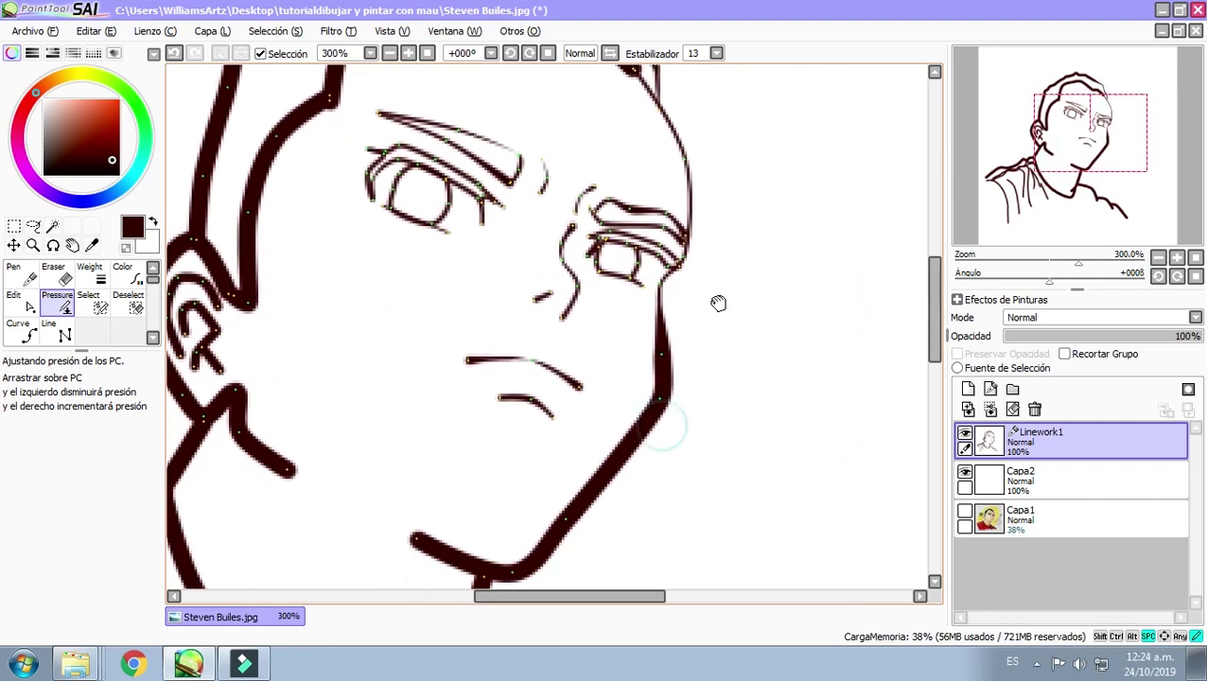
Step: Thin the inner hairline and taper the upper and outer hair strokes with Pressure
{"action": "left_click", "coordinate": [13, 300]}
{"action": "left_click_drag", "start_coordinate": [452, 153], "coordinate": [410, 281]}
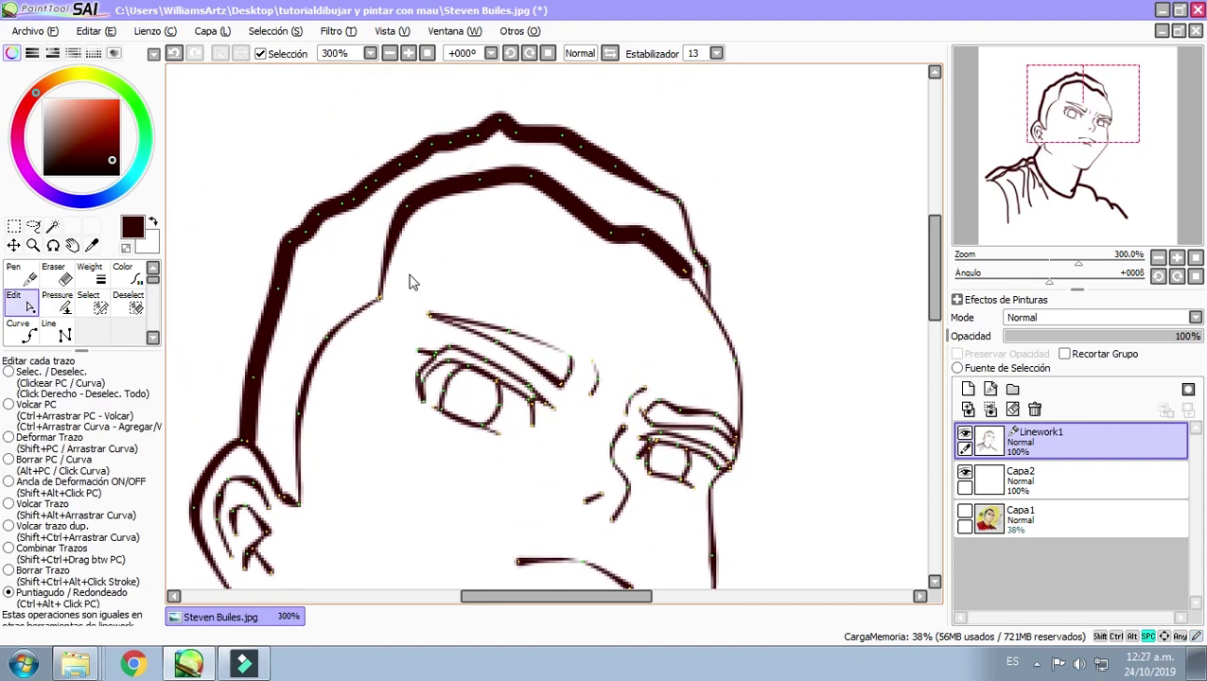
{"action": "left_click", "coordinate": [57, 301]}
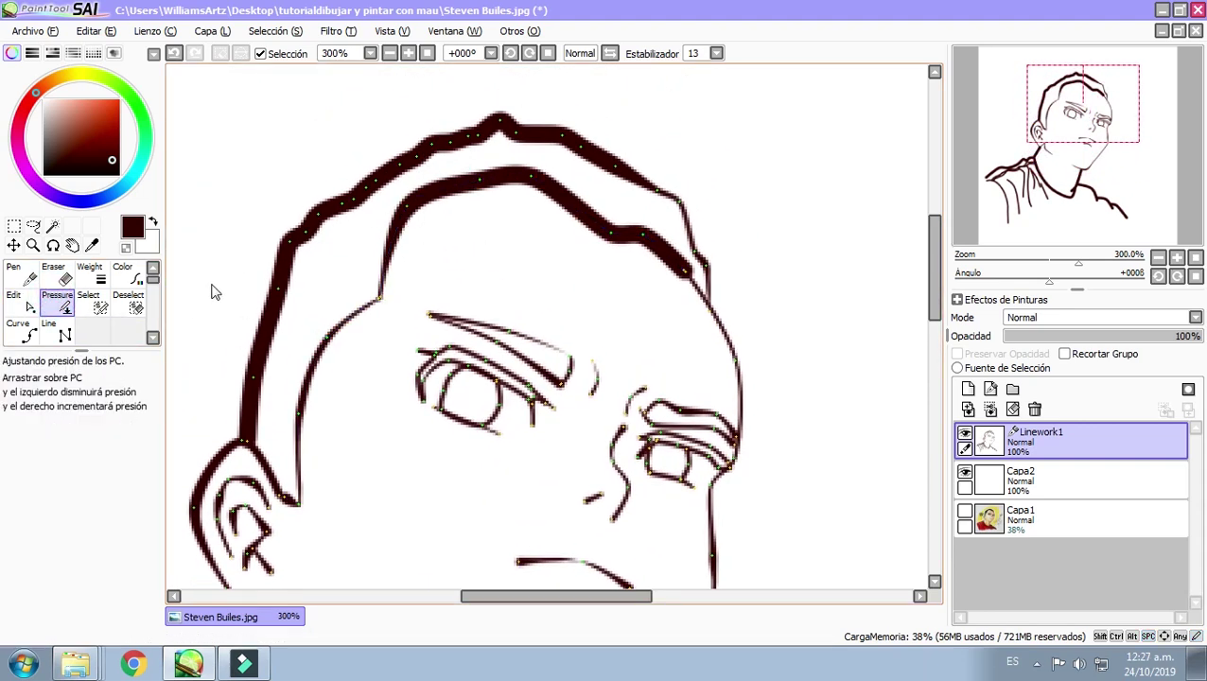
{"action": "mouse_move", "coordinate": [420, 220]}
{"action": "left_mouse_down"}
{"action": "mouse_move", "coordinate": [359, 226]}
{"action": "mouse_move", "coordinate": [175, 194]}
{"action": "mouse_move", "coordinate": [242, 202]}
{"action": "left_mouse_up"}
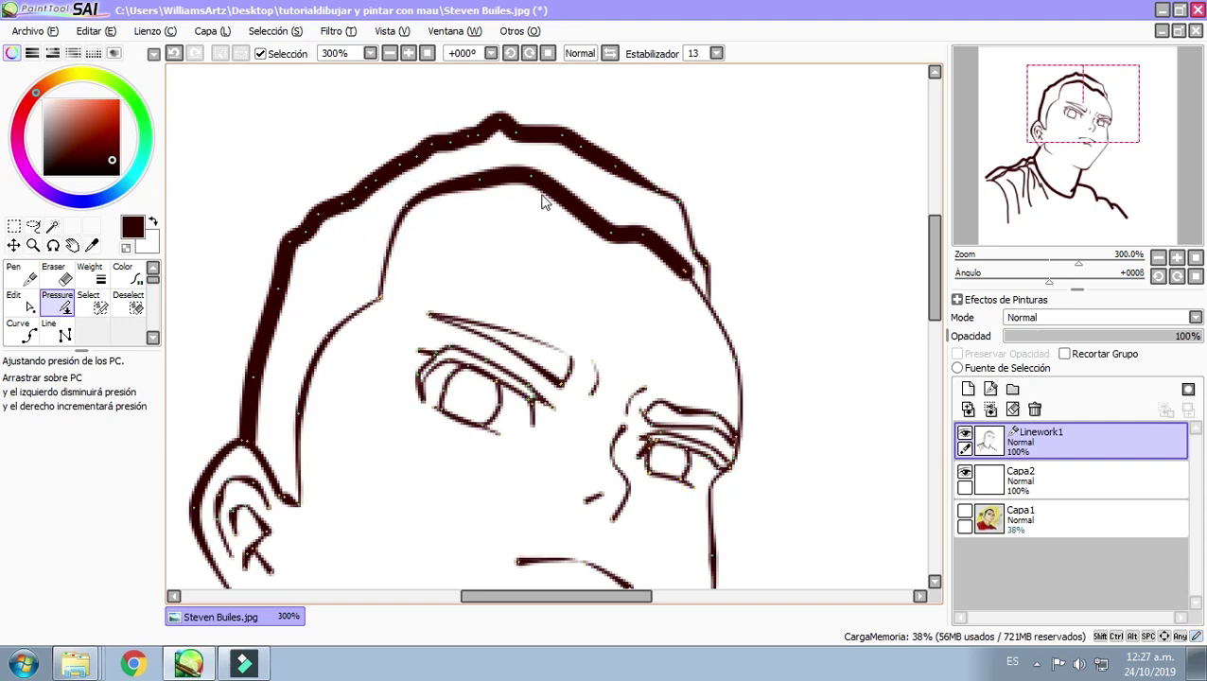
{"action": "left_click_drag", "start_coordinate": [547, 202], "coordinate": [294, 145]}
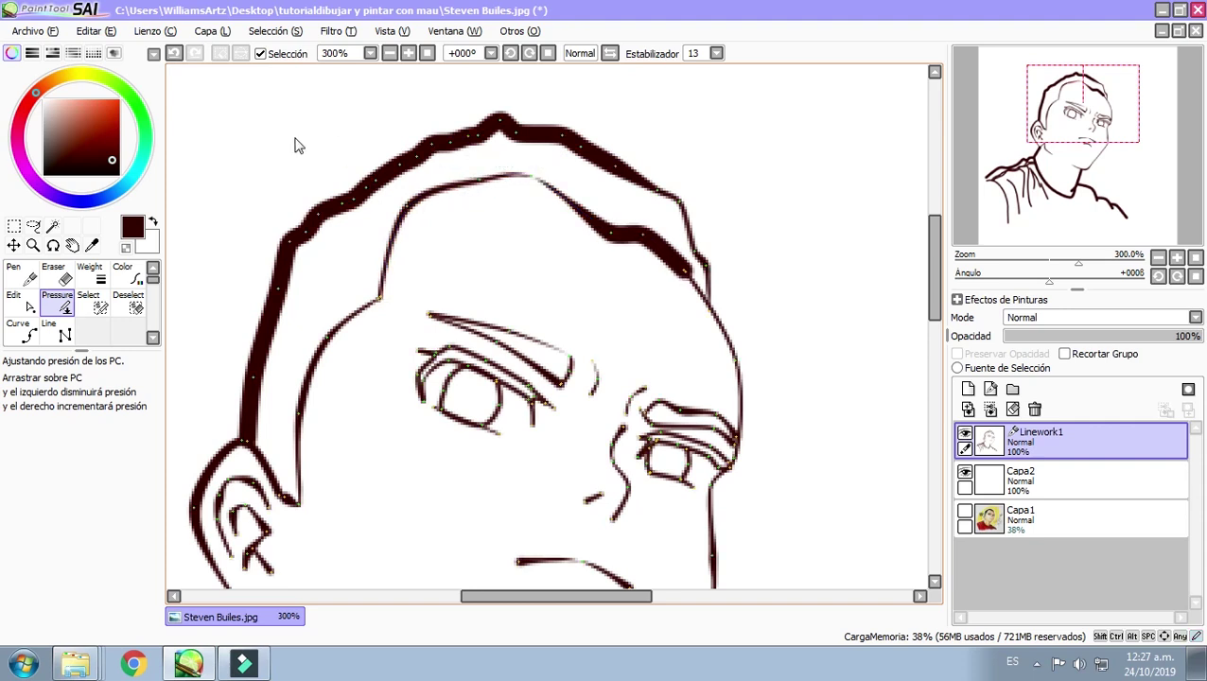
{"action": "left_click_drag", "start_coordinate": [635, 250], "coordinate": [653, 248]}
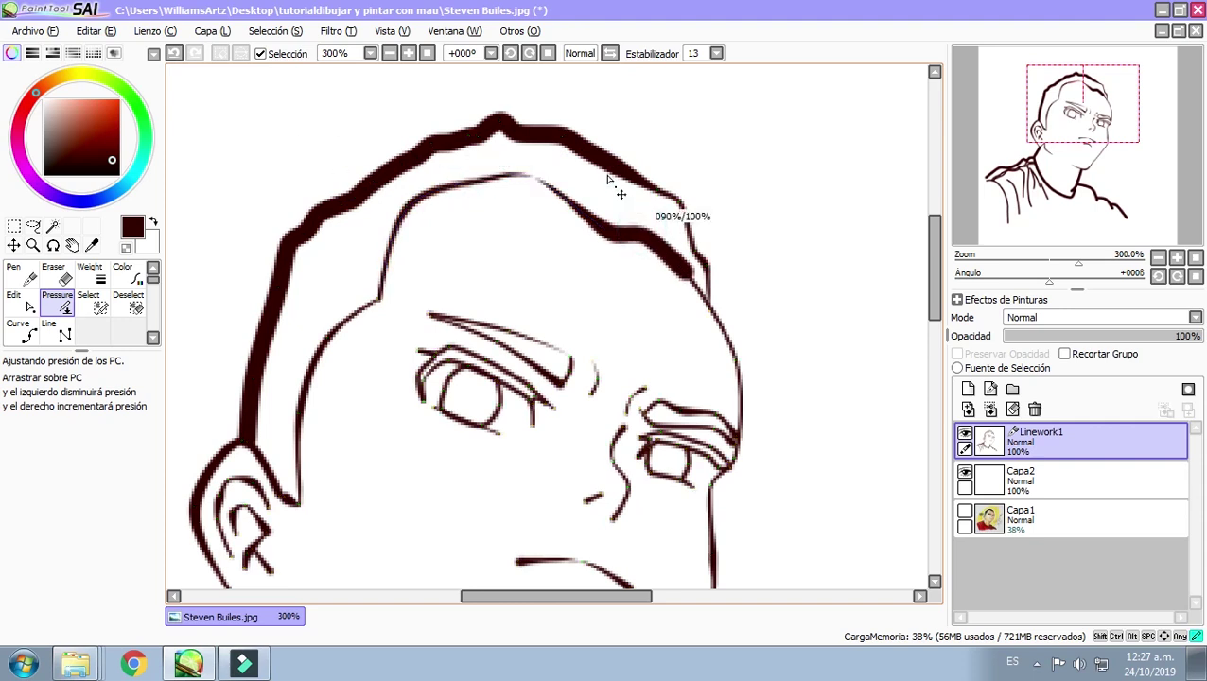
{"action": "mouse_move", "coordinate": [695, 258]}
{"action": "left_mouse_down"}
{"action": "mouse_move", "coordinate": [660, 269]}
{"action": "mouse_move", "coordinate": [683, 279]}
{"action": "left_mouse_up"}
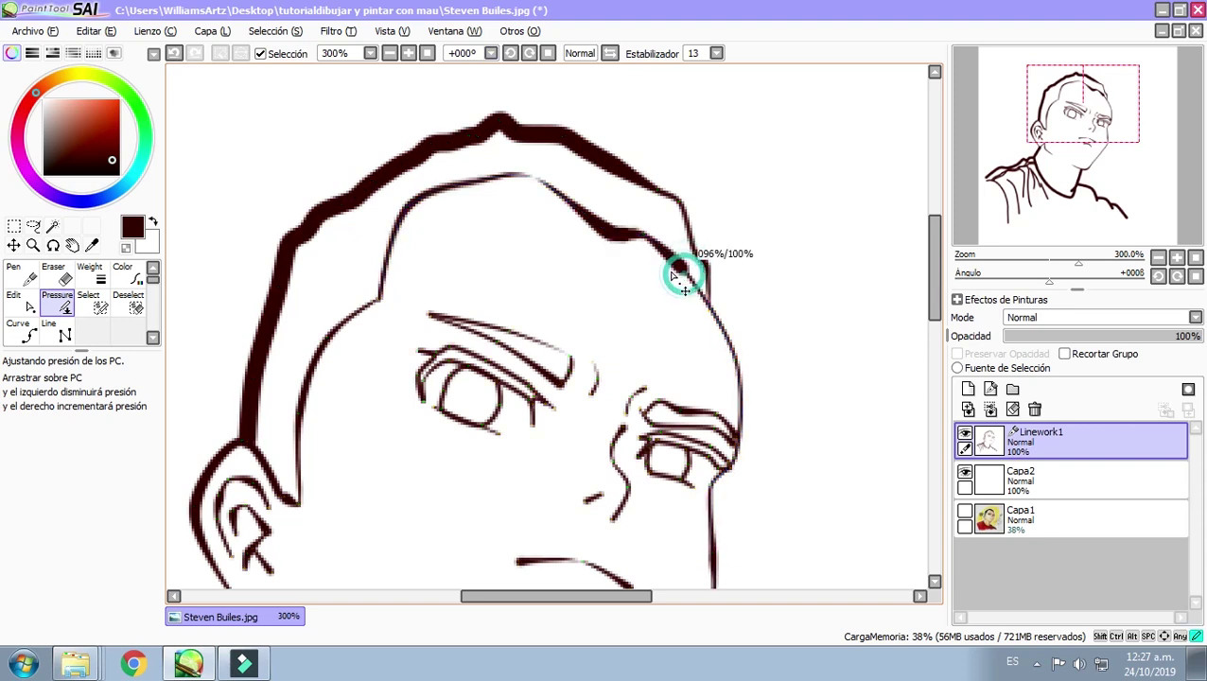
{"action": "left_click_drag", "start_coordinate": [374, 296], "coordinate": [396, 283]}
{"action": "left_click_drag", "start_coordinate": [615, 236], "coordinate": [427, 247]}
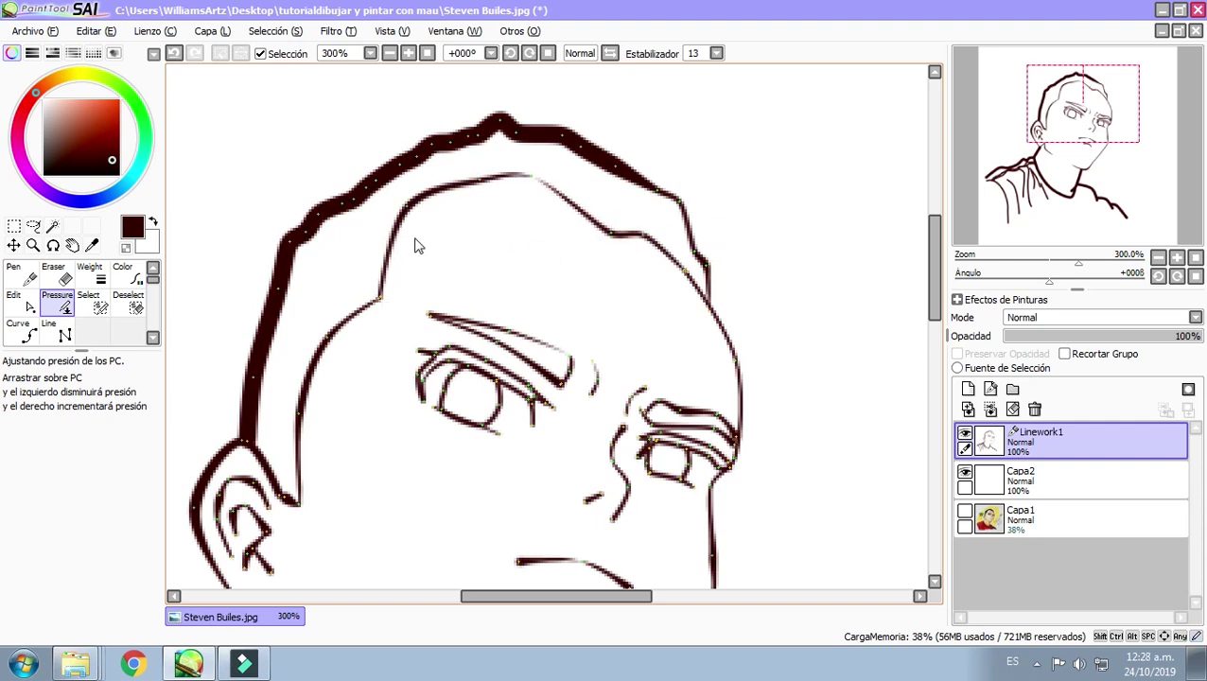
Step: Thin and taper the right part of the top-of-head outline
{"action": "scroll", "coordinate": [604, 276], "scroll_direction": "up", "scroll_amount": 2}
{"action": "scroll", "coordinate": [604, 276], "scroll_direction": "down", "scroll_amount": 5}
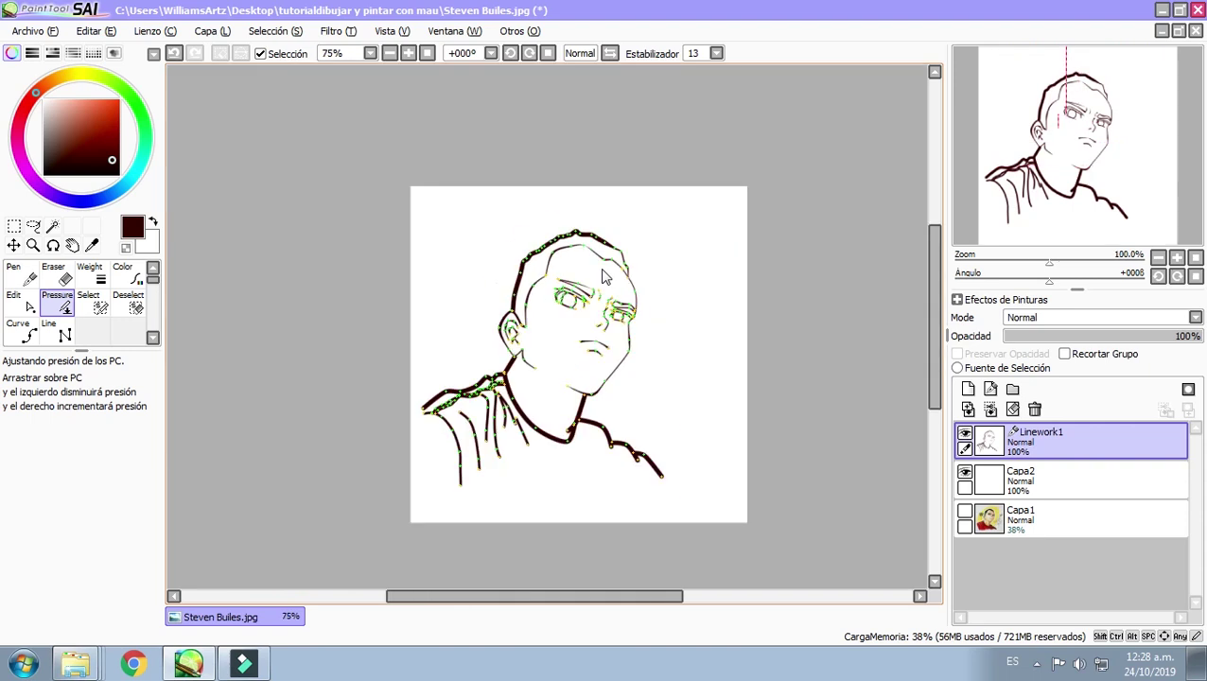
{"action": "scroll", "coordinate": [604, 276], "scroll_direction": "up", "scroll_amount": 1}
{"action": "scroll", "coordinate": [639, 282], "scroll_direction": "up", "scroll_amount": 3}
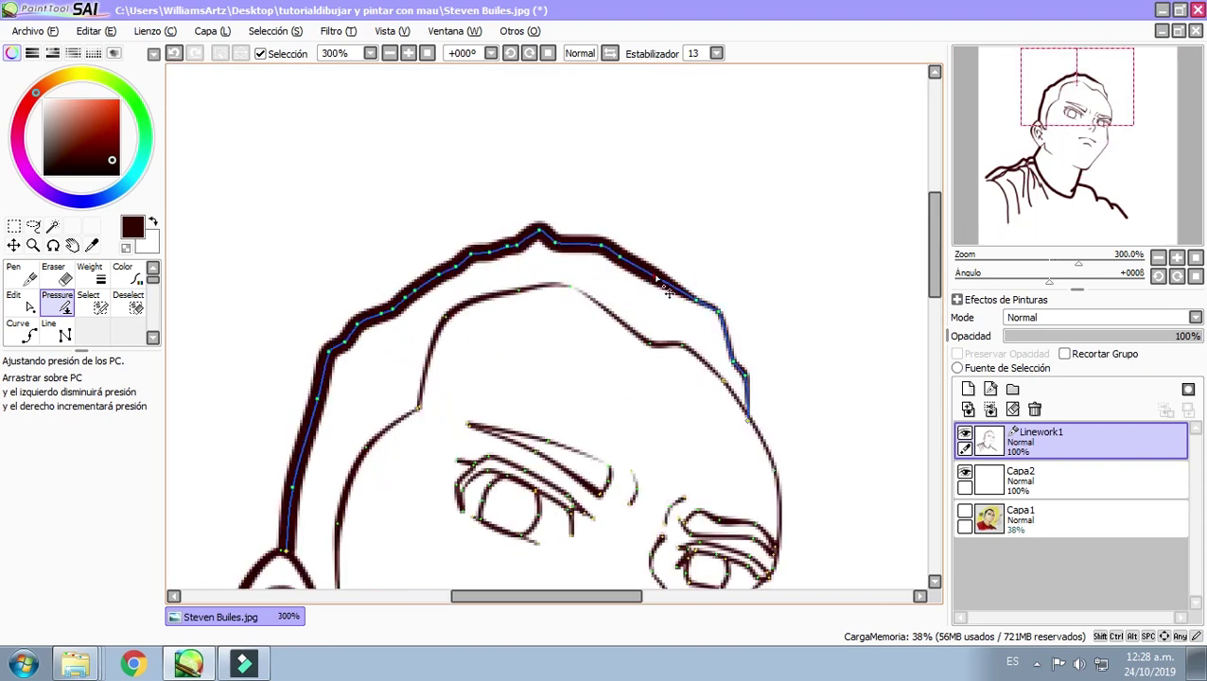
{"action": "left_click_drag", "start_coordinate": [639, 282], "coordinate": [452, 309]}
{"action": "left_click_drag", "start_coordinate": [603, 247], "coordinate": [393, 279]}
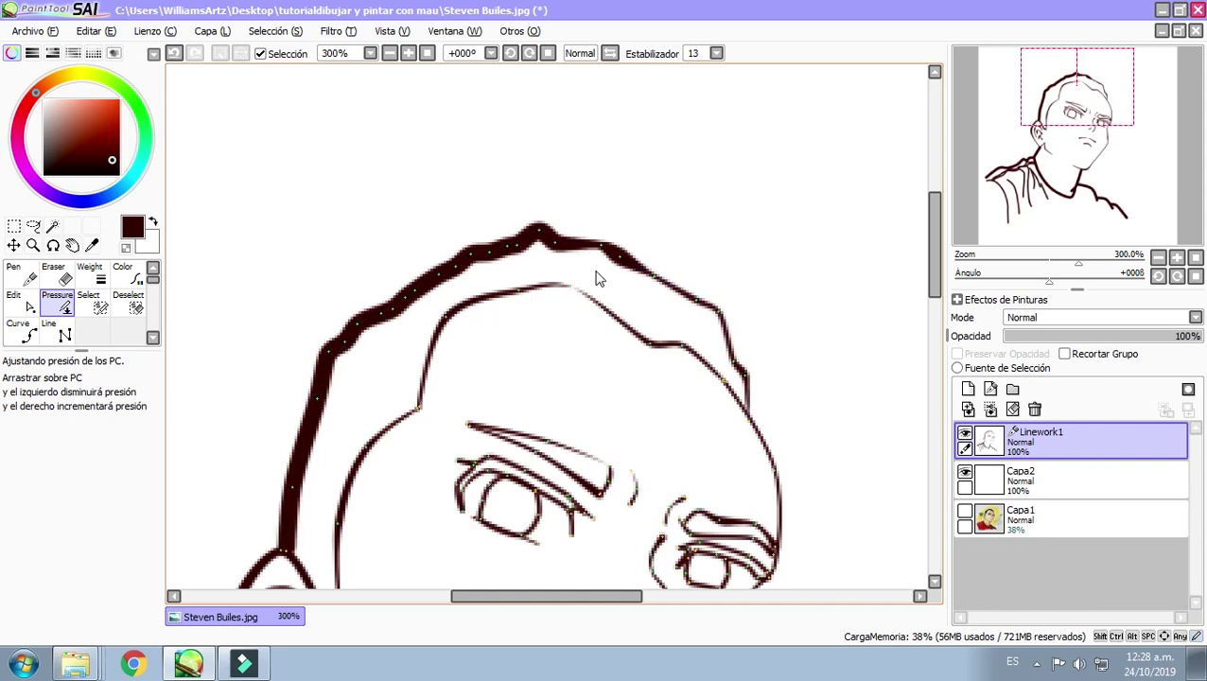
{"action": "left_click_drag", "start_coordinate": [634, 277], "coordinate": [431, 304]}
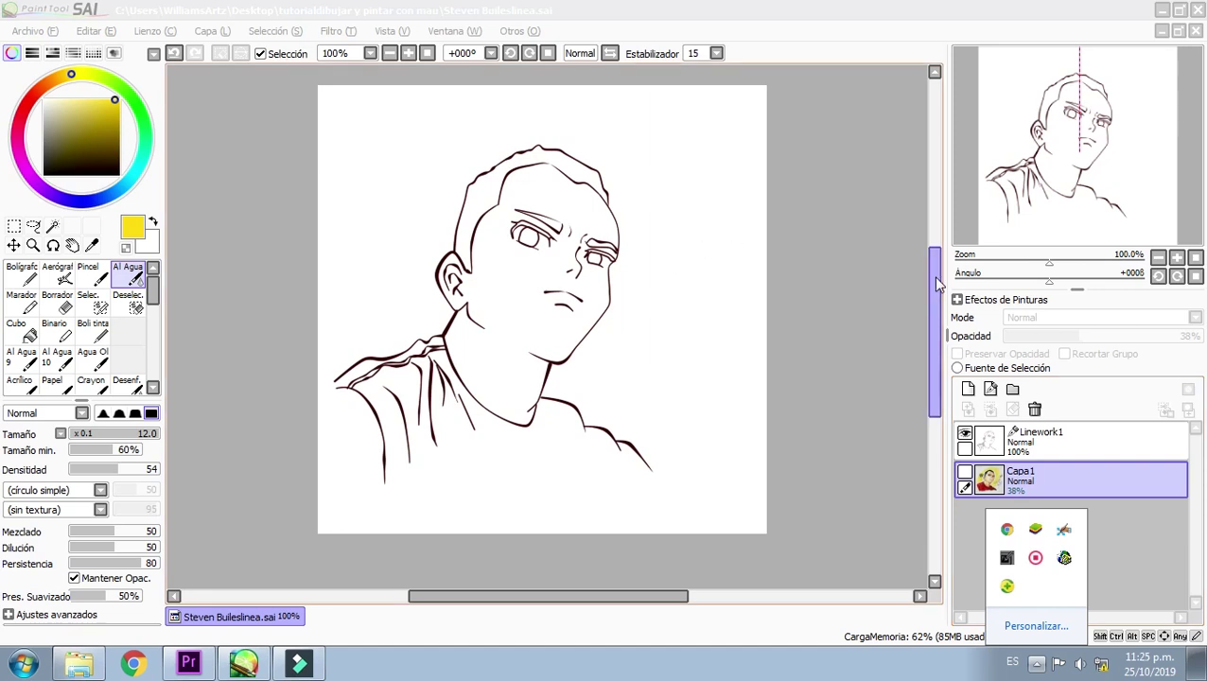
{"action": "scroll", "coordinate": [767, 262], "scroll_direction": "down", "scroll_amount": 1}
{"action": "scroll", "coordinate": [659, 257], "scroll_direction": "up", "scroll_amount": 2}
{"action": "scroll", "coordinate": [605, 250], "scroll_direction": "up", "scroll_amount": 1}
{"action": "scroll", "coordinate": [587, 248], "scroll_direction": "up", "scroll_amount": 1}
{"action": "scroll", "coordinate": [583, 249], "scroll_direction": "down", "scroll_amount": 2}
{"action": "scroll", "coordinate": [583, 249], "scroll_direction": "down", "scroll_amount": 1}
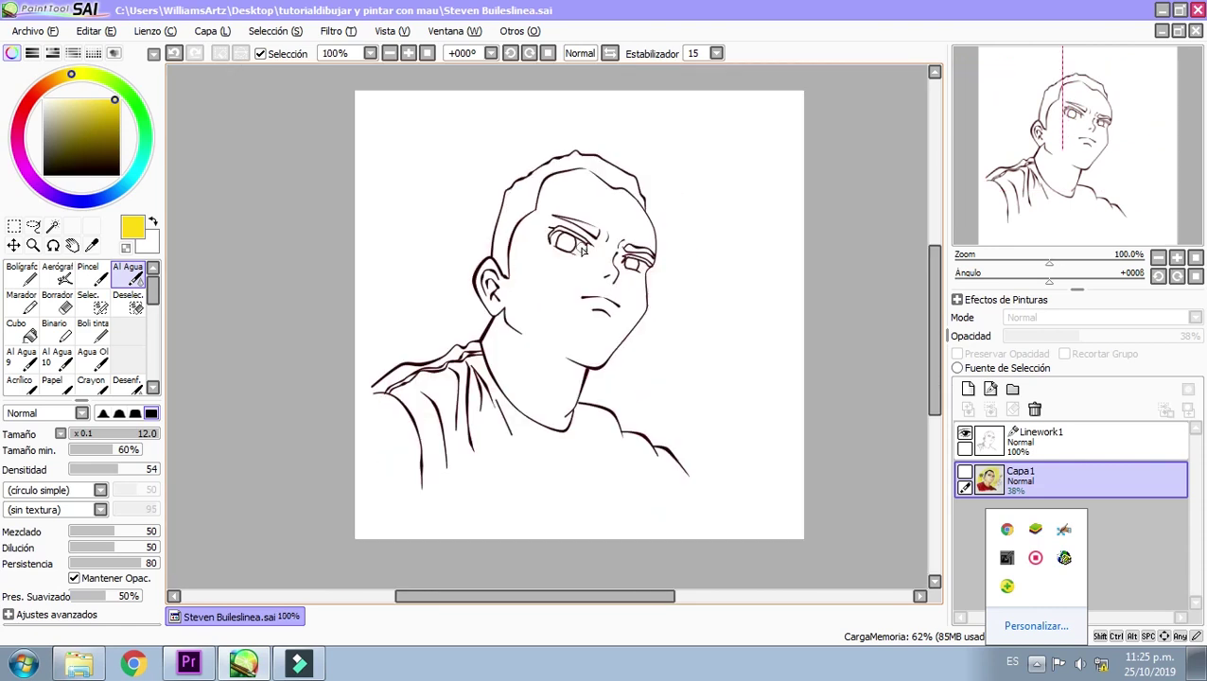